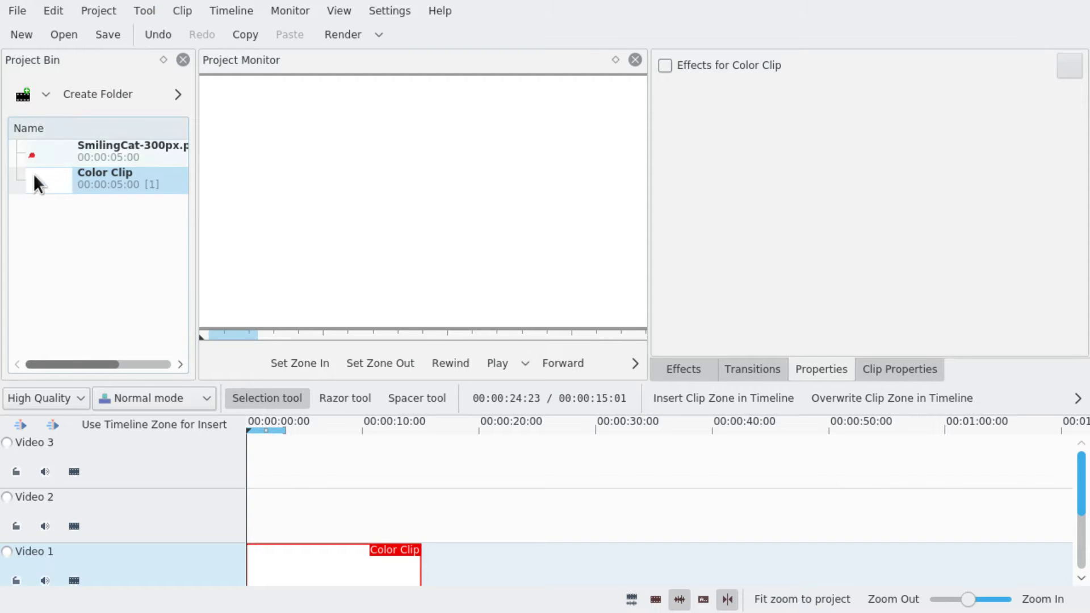
Place SmilingCat-300px.png at the start of Video 2, above the Color Clip
{"action": "left_click_drag", "start_coordinate": [49, 155], "coordinate": [423, 499]}
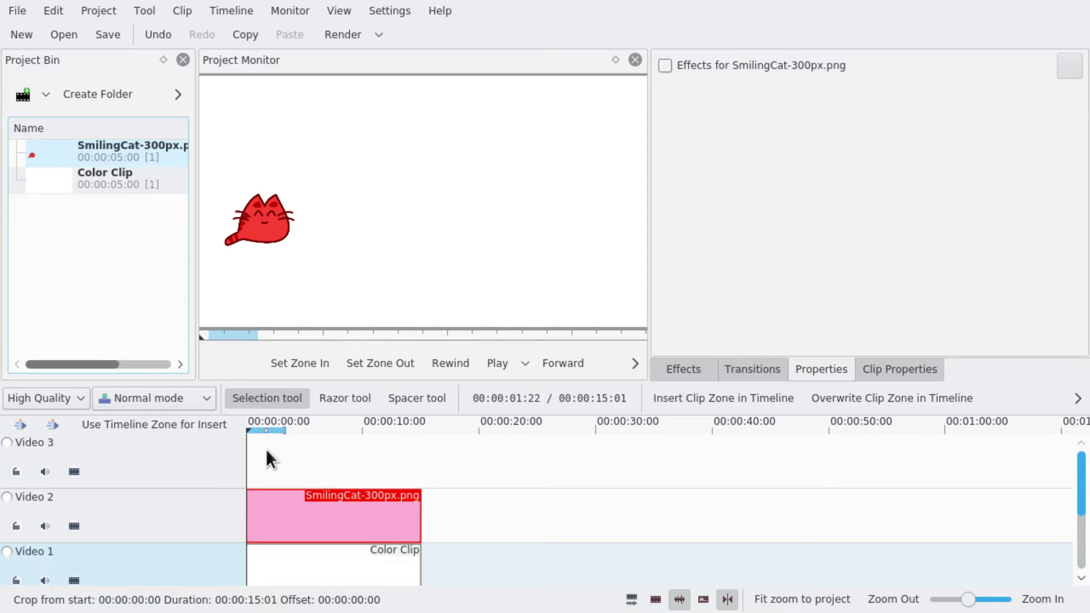
{"action": "scroll", "coordinate": [272, 454], "scroll_direction": "up", "scroll_amount": 3}
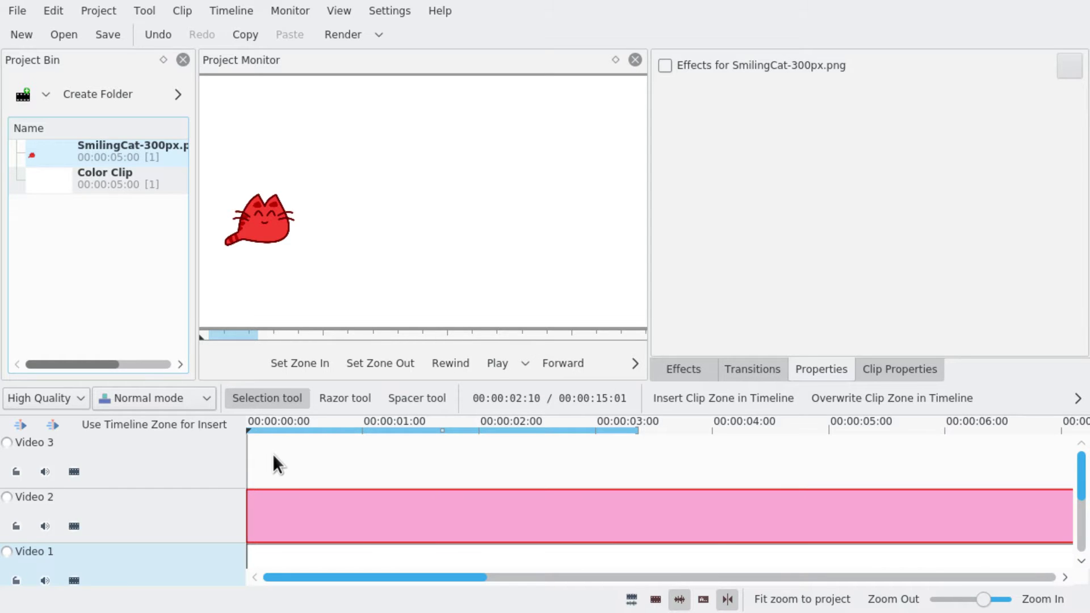
{"action": "scroll", "coordinate": [281, 459], "scroll_direction": "down", "scroll_amount": 2}
Set the timeline zone from the project start to the clips' end at 00:00:15:01
{"action": "left_click_drag", "start_coordinate": [590, 458], "coordinate": [580, 455]}
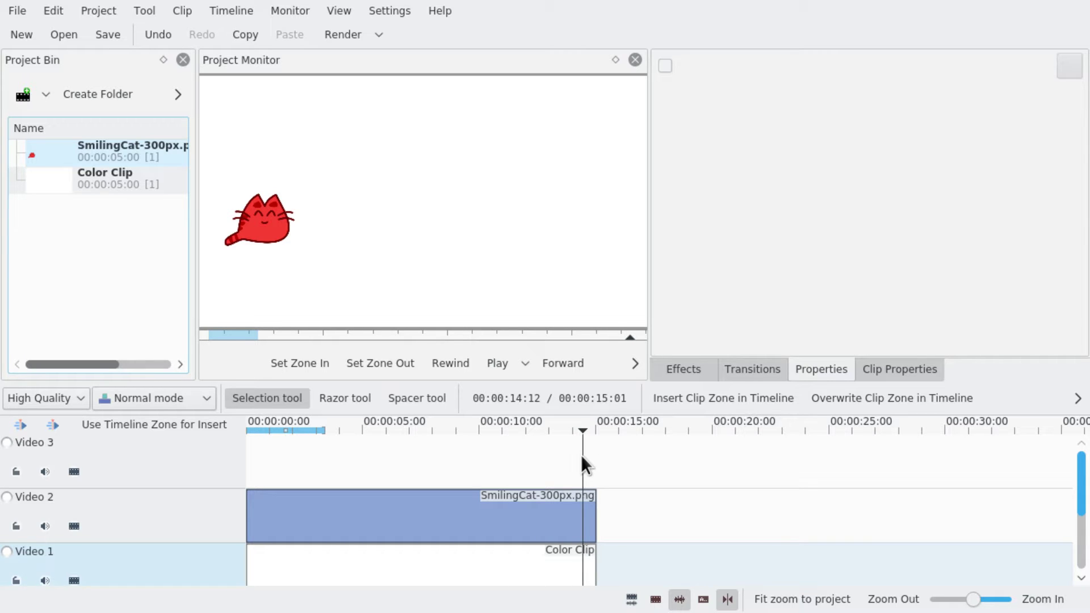
{"action": "scroll", "coordinate": [581, 455], "scroll_direction": "up", "scroll_amount": 2}
{"action": "scroll", "coordinate": [852, 471], "scroll_direction": "up", "scroll_amount": 2}
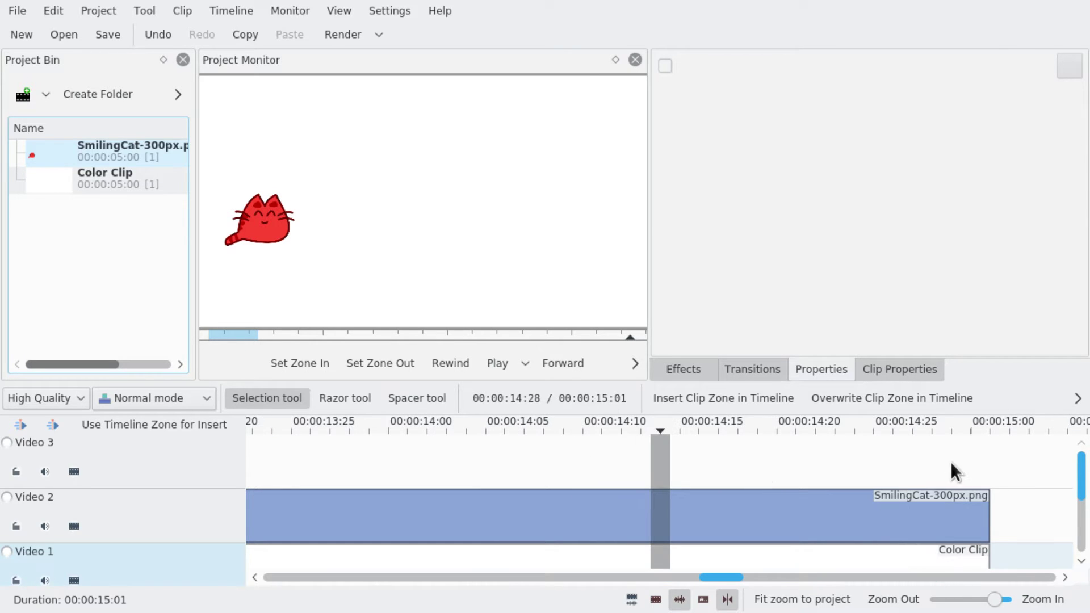
{"action": "left_click", "coordinate": [998, 453]}
{"action": "key", "text": "o"}
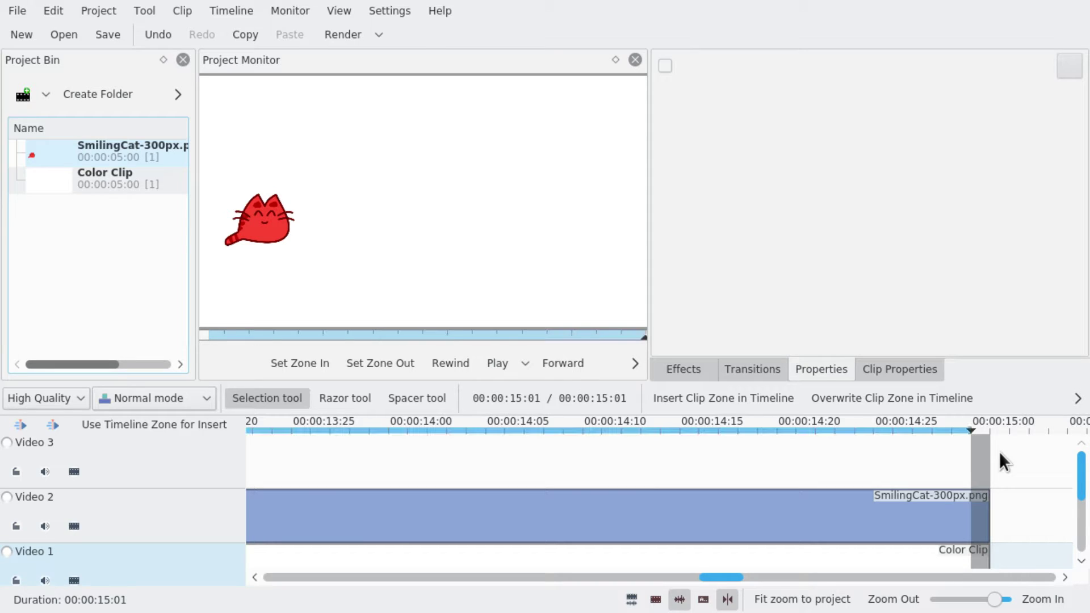
{"action": "scroll", "coordinate": [999, 452], "scroll_direction": "down", "scroll_amount": 5}
{"action": "key", "text": "Home"}
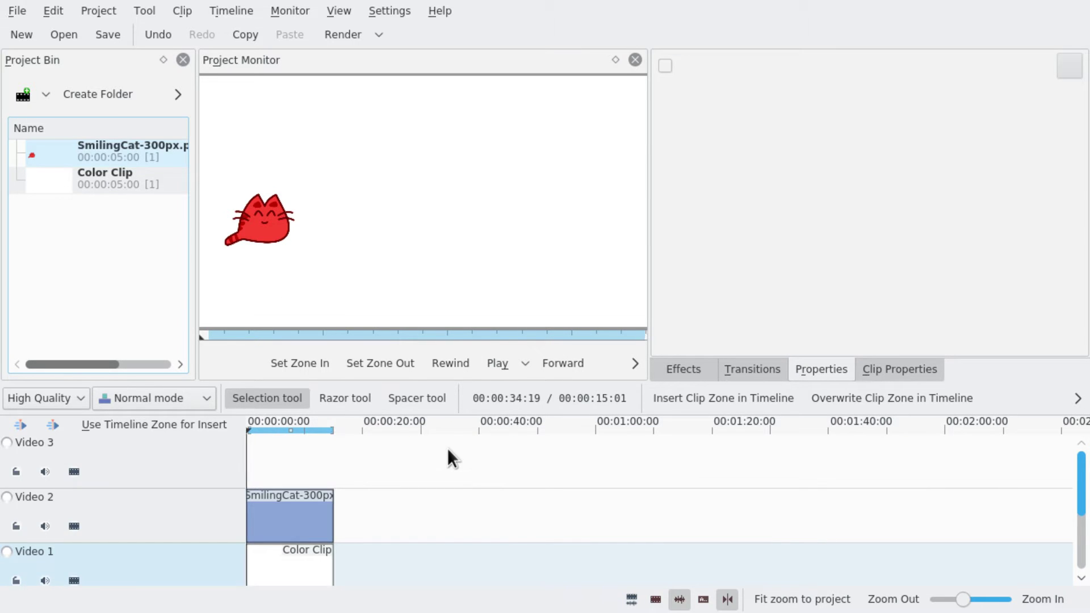
{"action": "scroll", "coordinate": [407, 452], "scroll_direction": "up", "scroll_amount": 5}
{"action": "scroll", "coordinate": [431, 488], "scroll_direction": "up", "scroll_amount": 1}
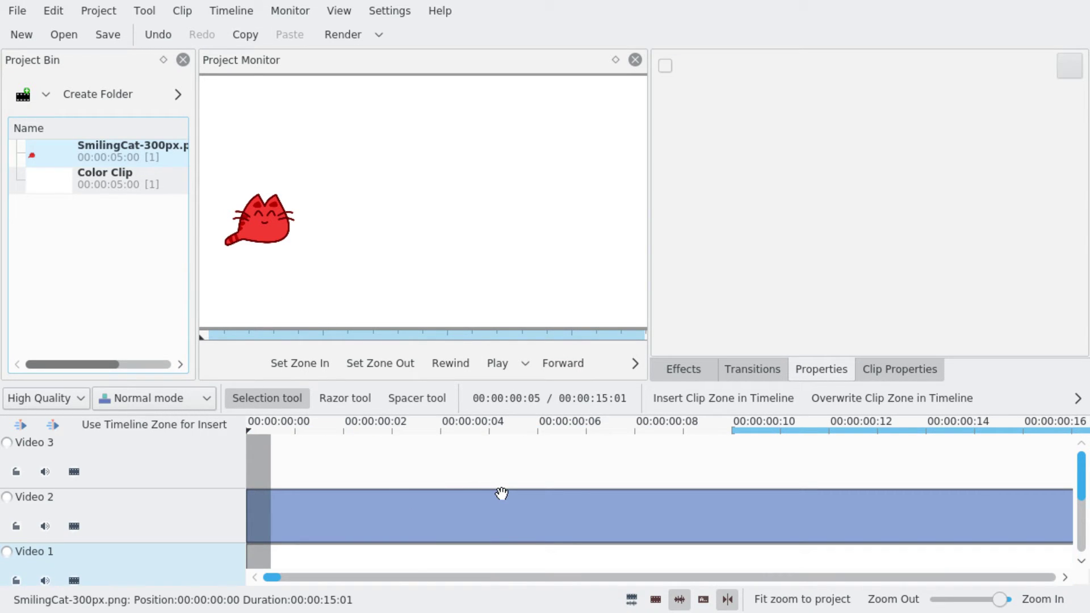
{"action": "key", "text": "i"}
{"action": "scroll", "coordinate": [502, 494], "scroll_direction": "down", "scroll_amount": 4}
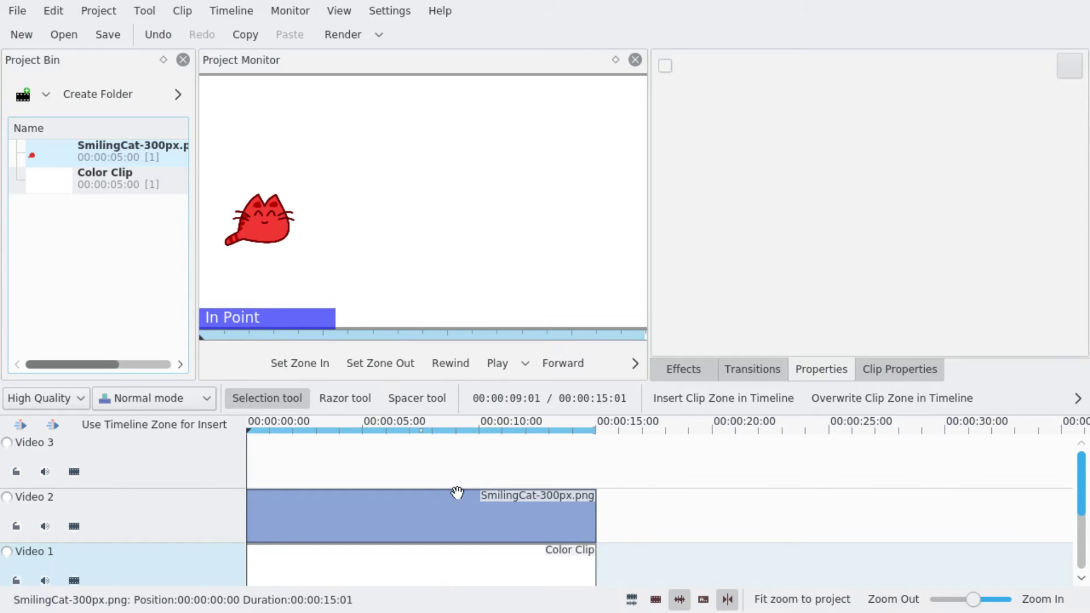
Delete the empty Video 3 track
{"action": "right_click", "coordinate": [132, 467]}
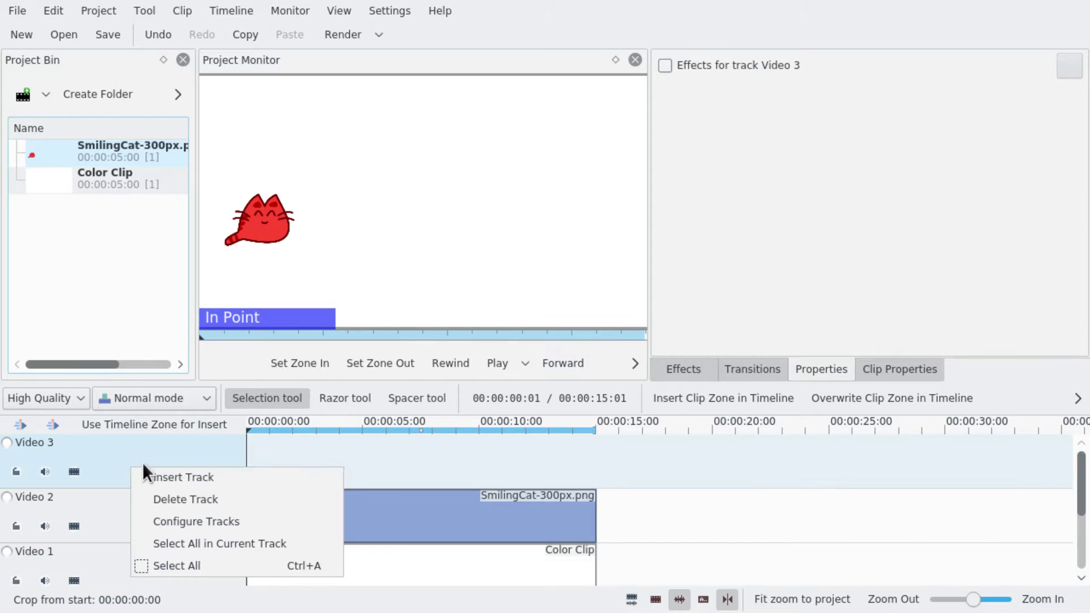
{"action": "left_click", "coordinate": [244, 499]}
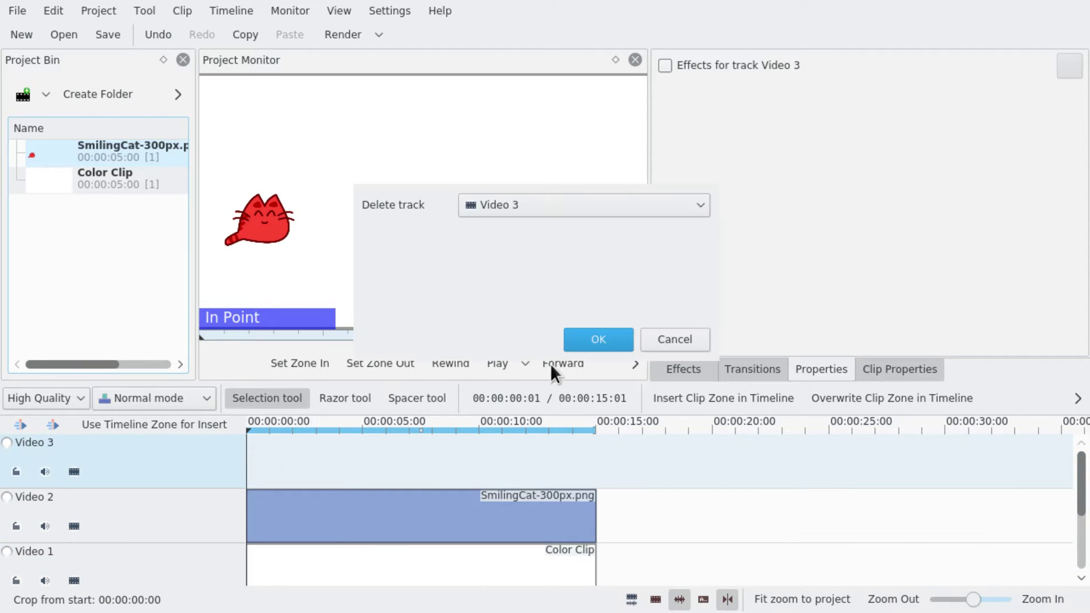
{"action": "left_click", "coordinate": [580, 339]}
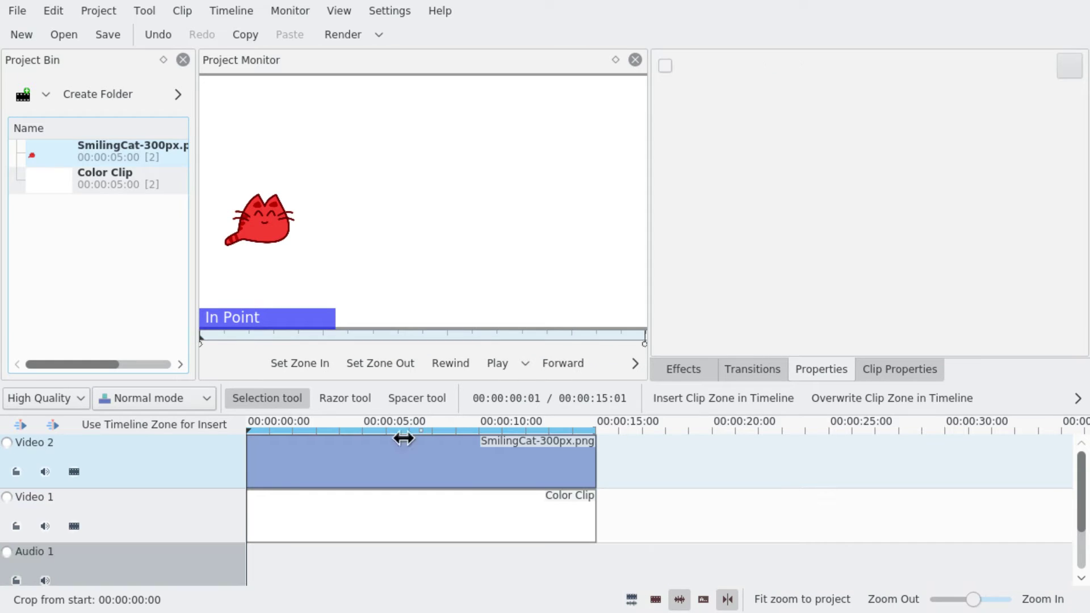
Add a Composite transition between the cat and Color Clip, stretched to the start
{"action": "left_click", "coordinate": [585, 484]}
{"action": "left_click", "coordinate": [588, 493]}
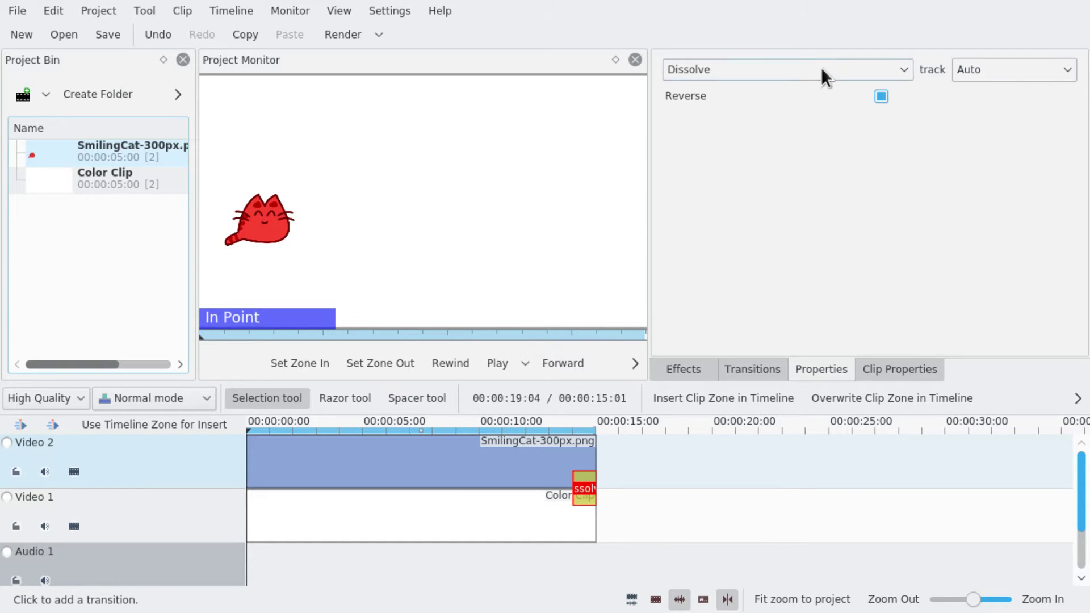
{"action": "left_click", "coordinate": [821, 67]}
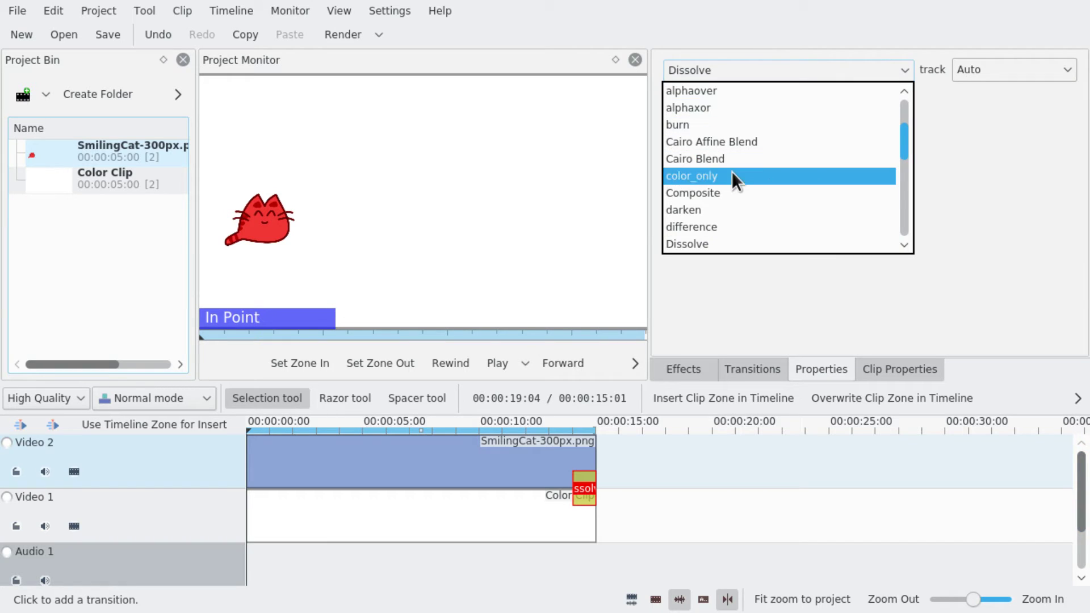
{"action": "key", "text": "Escape"}
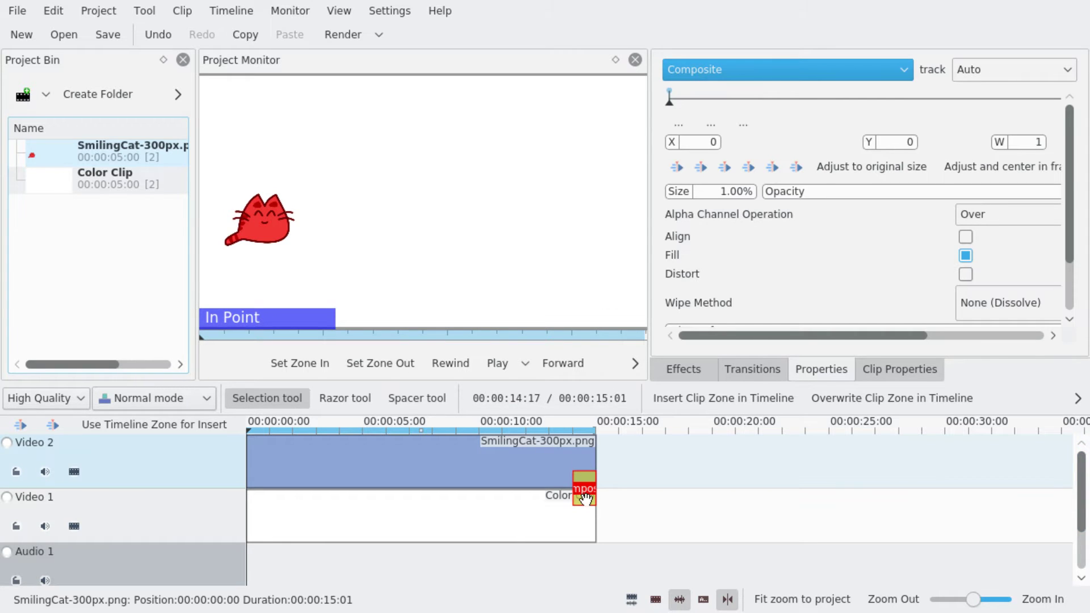
{"action": "left_click_drag", "start_coordinate": [573, 500], "coordinate": [102, 494]}
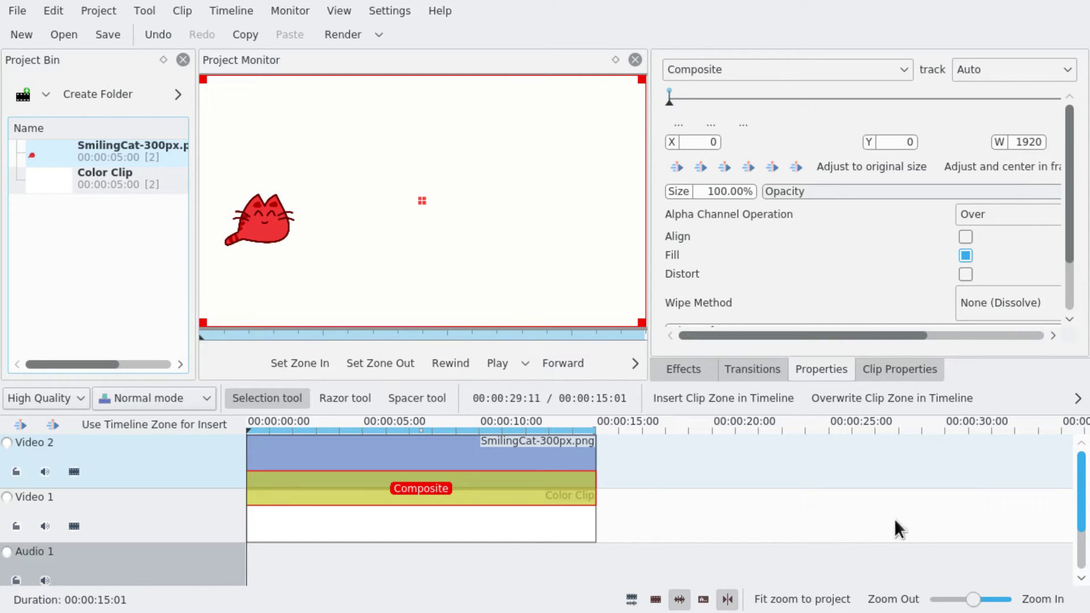
Widen the Composite settings panel and go to the end keyframe at 00:00:15:00
{"action": "scroll", "coordinate": [334, 505], "scroll_direction": "up", "scroll_amount": 1}
{"action": "scroll", "coordinate": [341, 505], "scroll_direction": "down", "scroll_amount": 1}
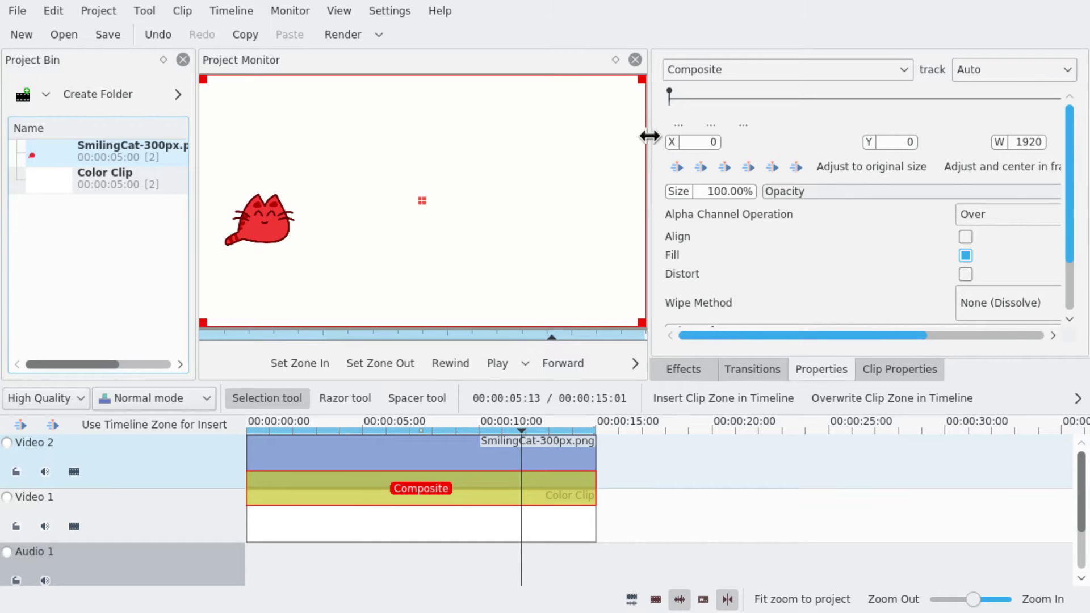
{"action": "left_click_drag", "start_coordinate": [650, 136], "coordinate": [417, 170]}
{"action": "left_click", "coordinate": [1050, 103]}
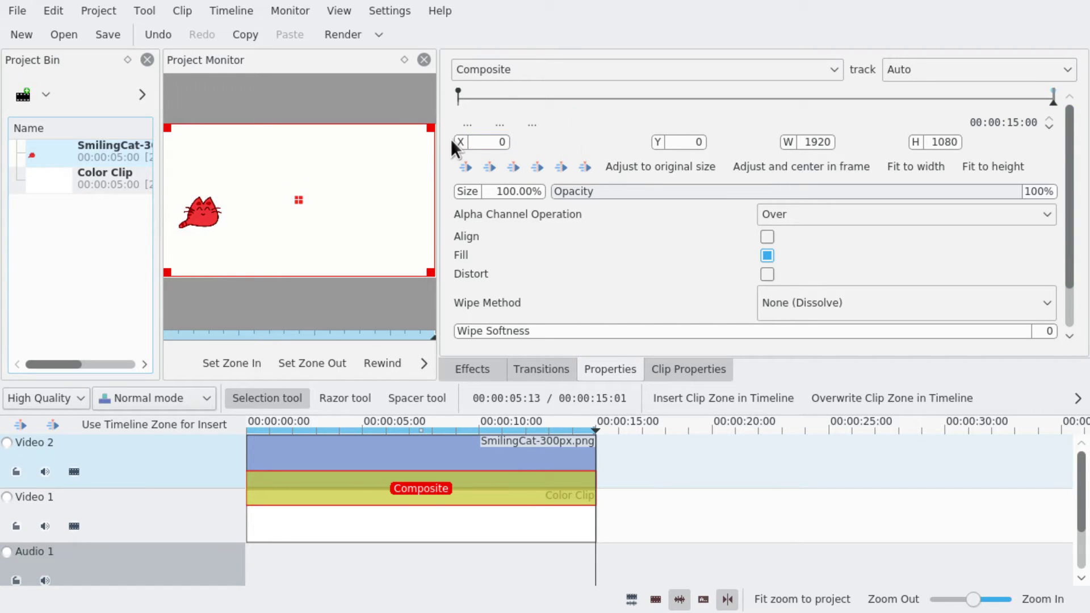
Set X to 1413 at the 15:00 keyframe, then preview the cat's slide from the start
{"action": "left_click_drag", "start_coordinate": [451, 138], "coordinate": [1005, 156]}
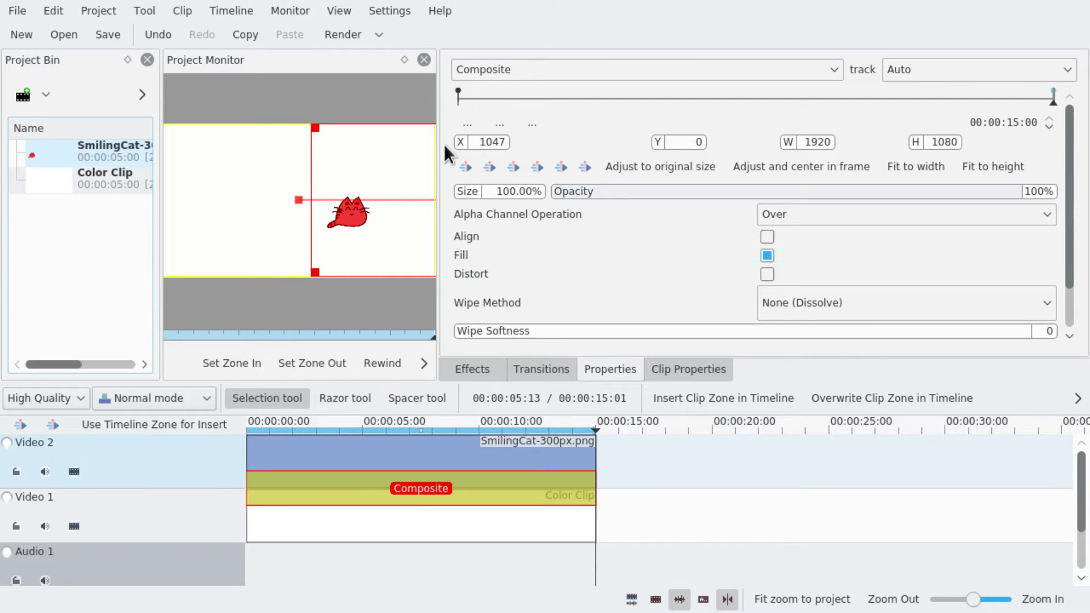
{"action": "left_click_drag", "start_coordinate": [463, 143], "coordinate": [788, 143]}
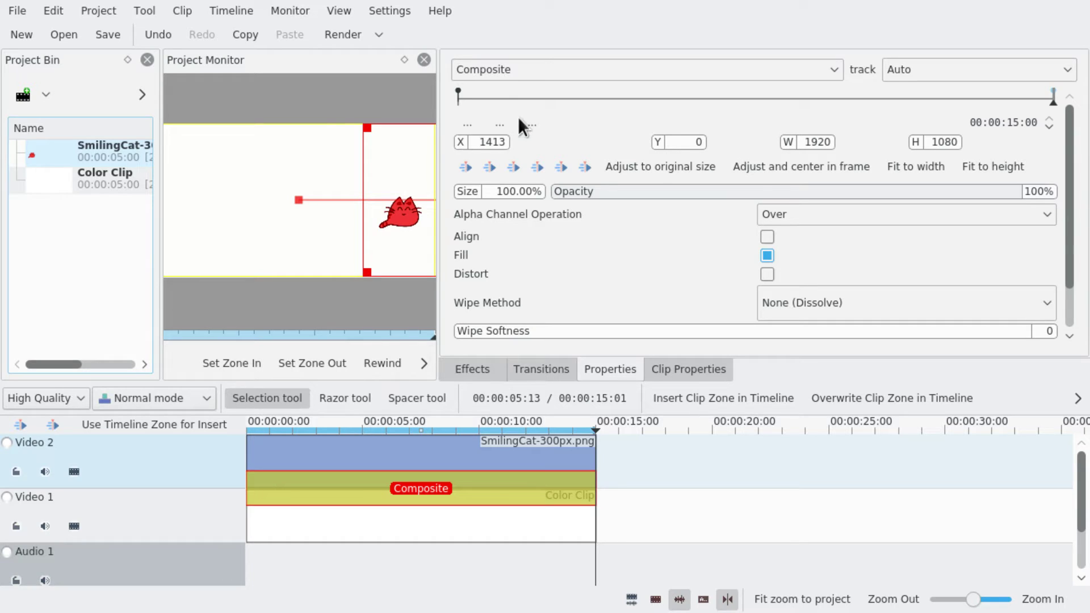
{"action": "left_click_drag", "start_coordinate": [316, 417], "coordinate": [172, 435]}
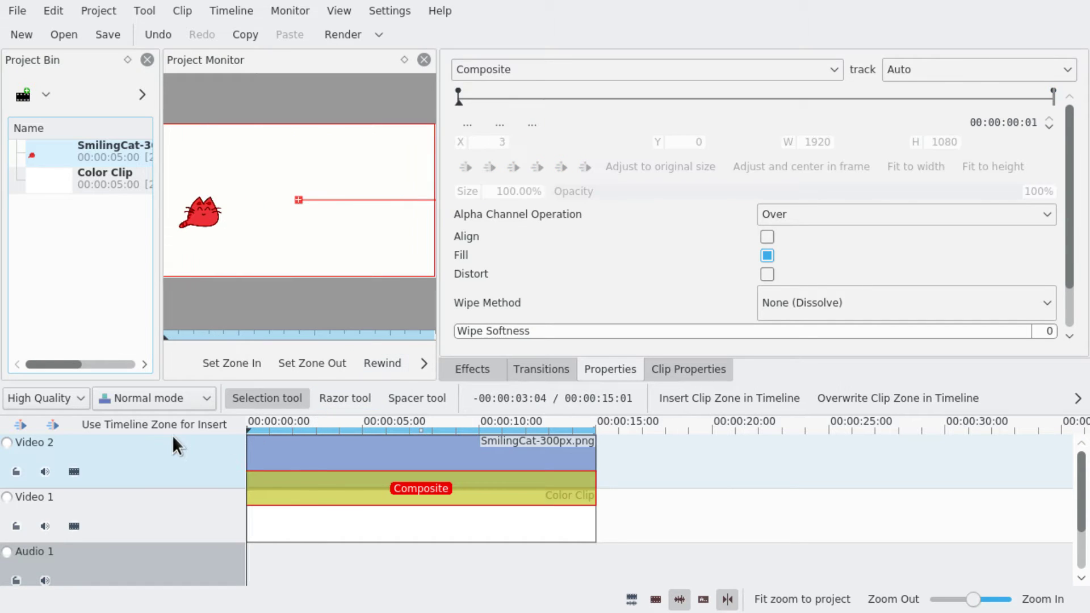
{"action": "key", "text": "space"}
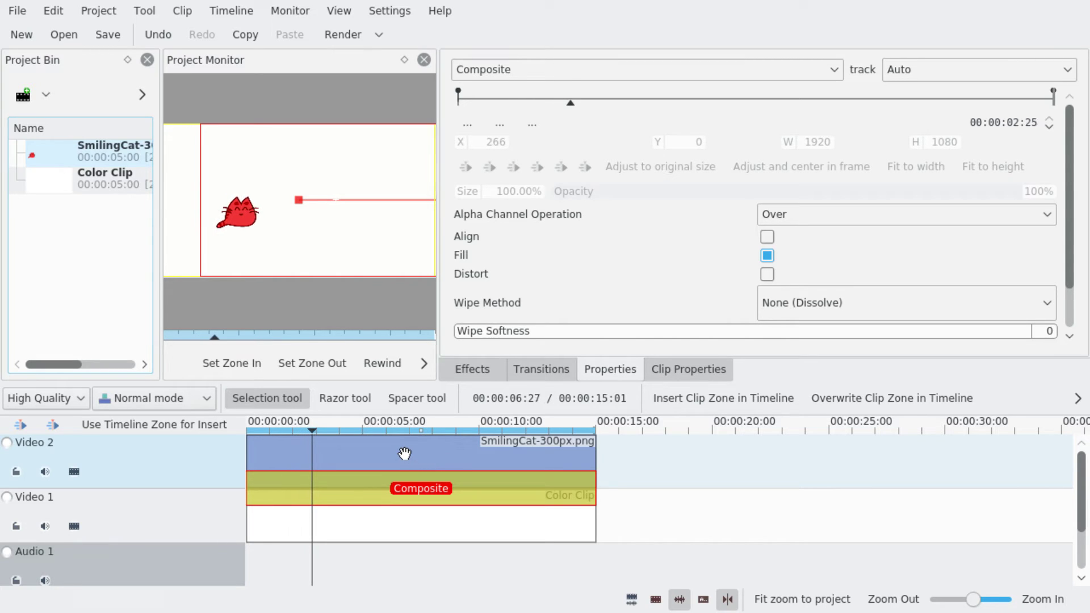
{"action": "key", "text": "space"}
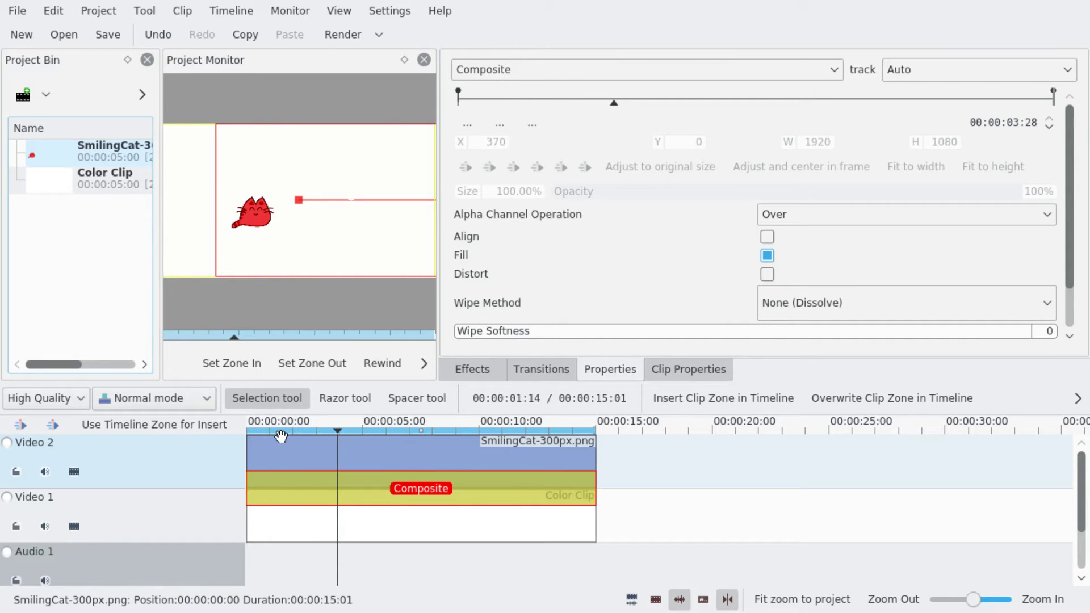
{"action": "key", "text": "Home"}
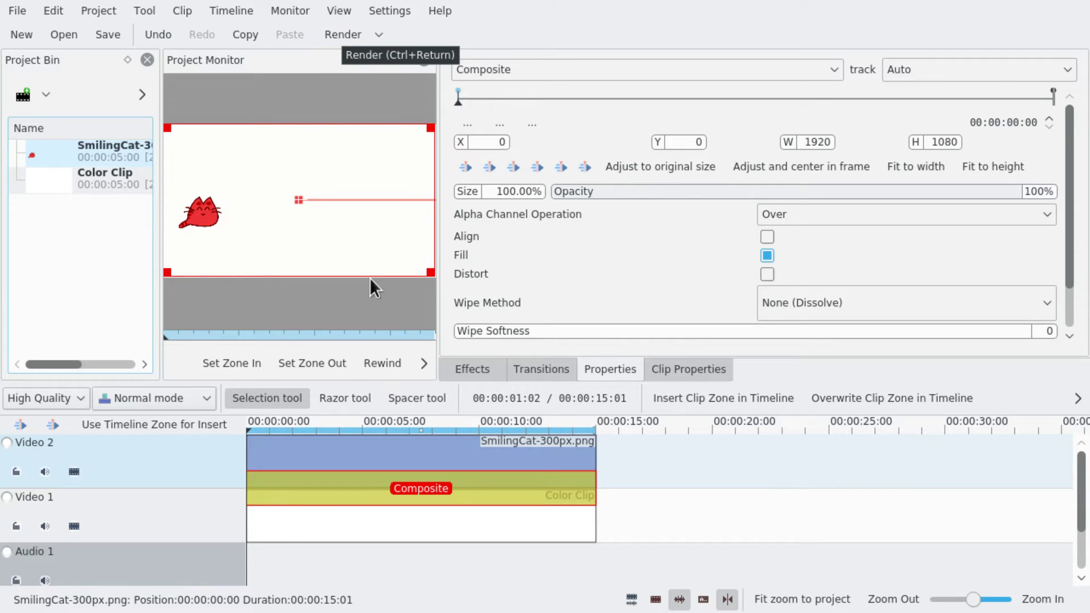
Check that composite-movement.mp4 finished rendering, then close the render window
{"action": "left_click", "coordinate": [352, 35]}
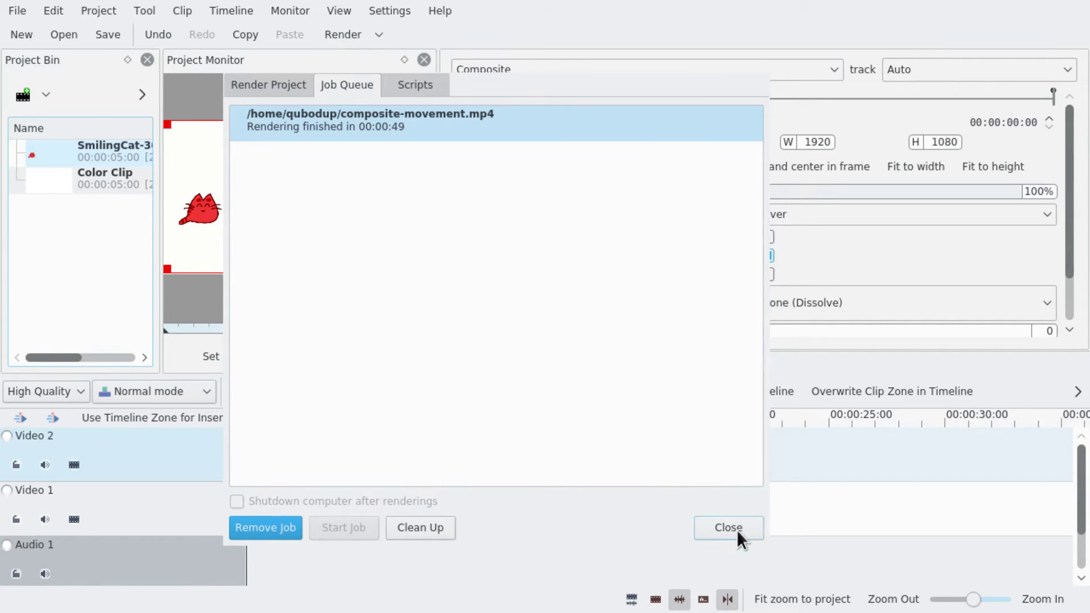
{"action": "left_click", "coordinate": [733, 528]}
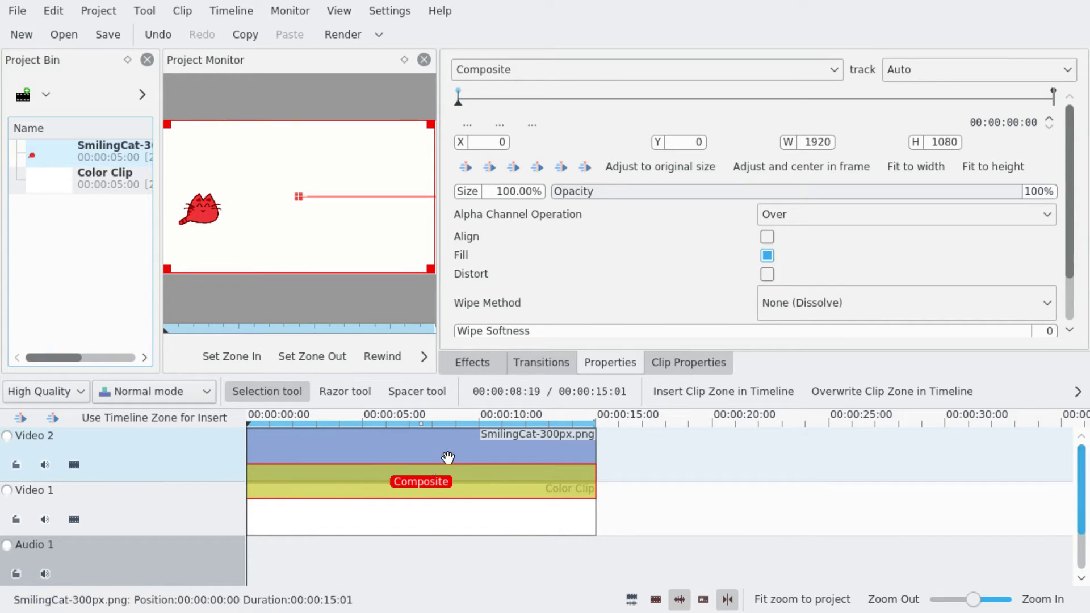
Delete the Composite transition and apply Position and Zoom, found by searching 'zoom', to the cat clip
{"action": "key", "text": "Delete"}
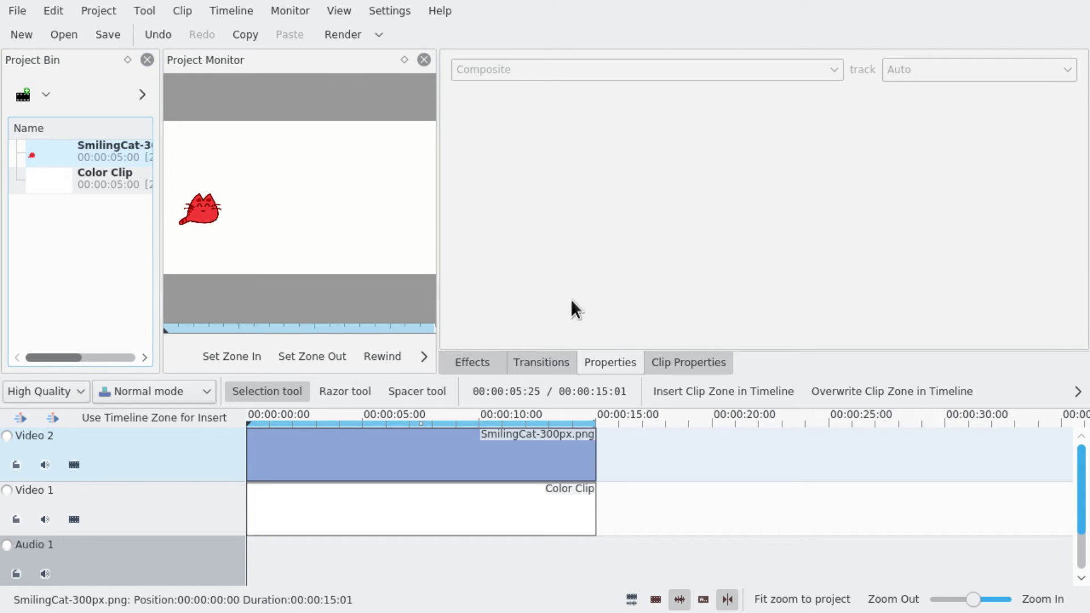
{"action": "left_click", "coordinate": [485, 360]}
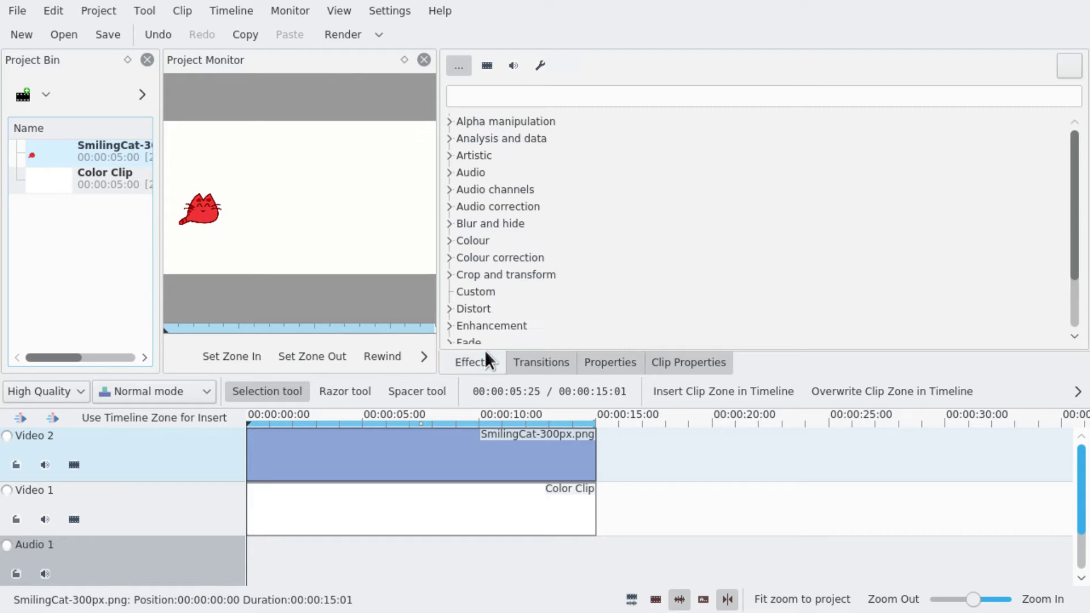
{"action": "left_click", "coordinate": [600, 104]}
{"action": "type", "text": "move"}
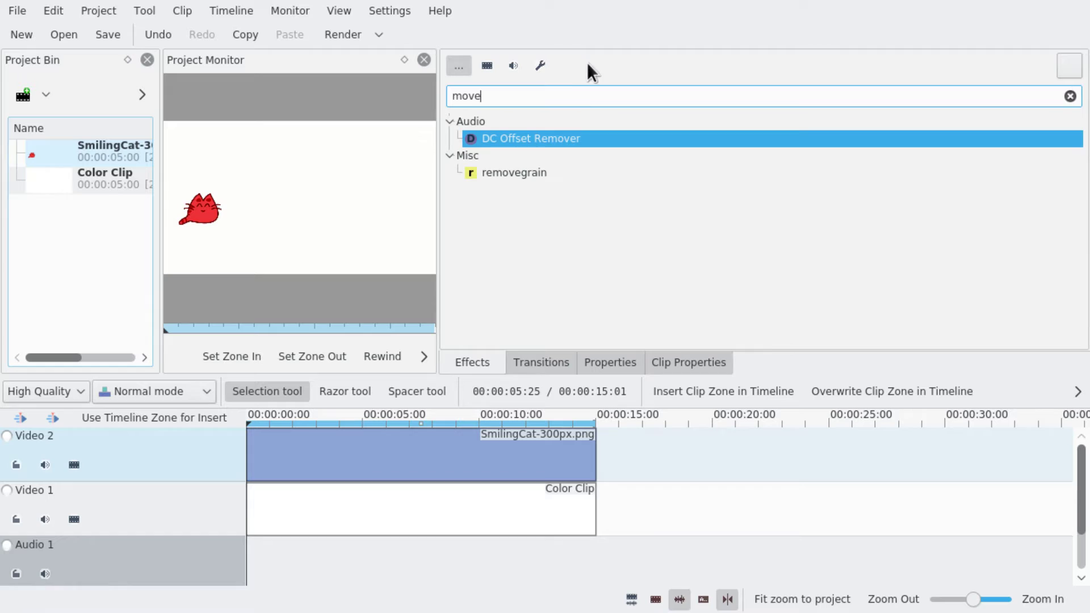
{"action": "key", "text": "ctrl+a"}
{"action": "key", "text": "BackSpace"}
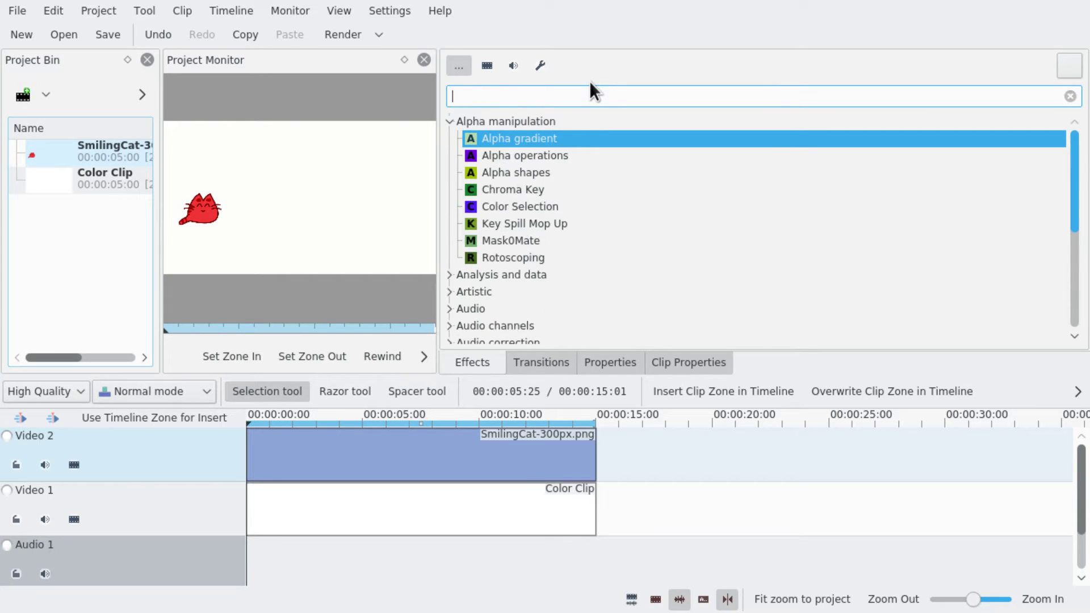
{"action": "type", "text": "zoo"}
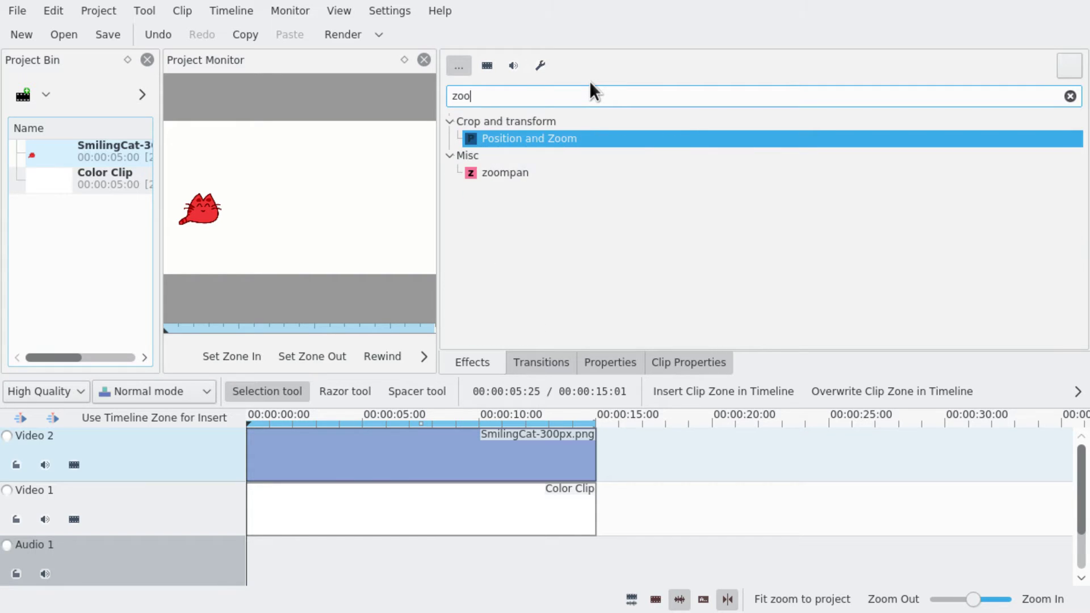
{"action": "type", "text": "m"}
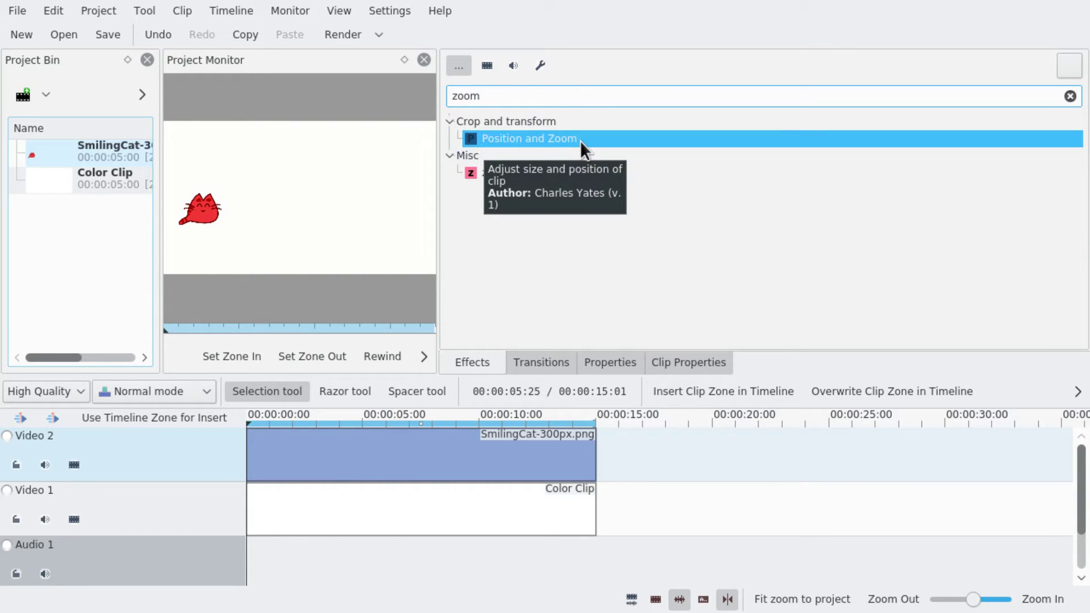
{"action": "left_click_drag", "start_coordinate": [581, 141], "coordinate": [377, 456]}
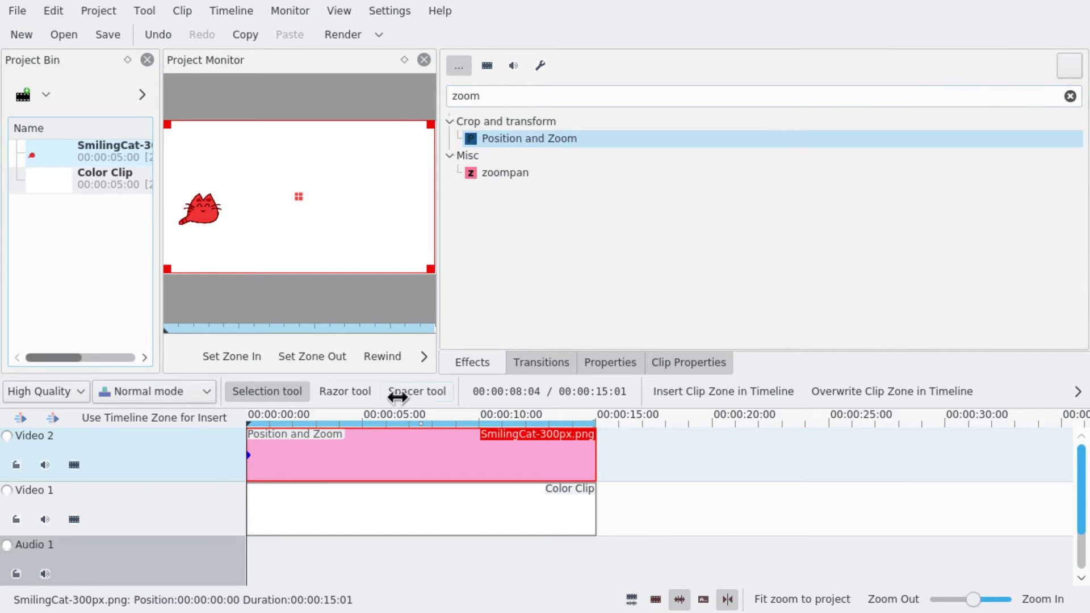
Add a Position and Zoom keyframe at 00:00:15:00 with X 1413, centred vertically
{"action": "left_click", "coordinate": [610, 362]}
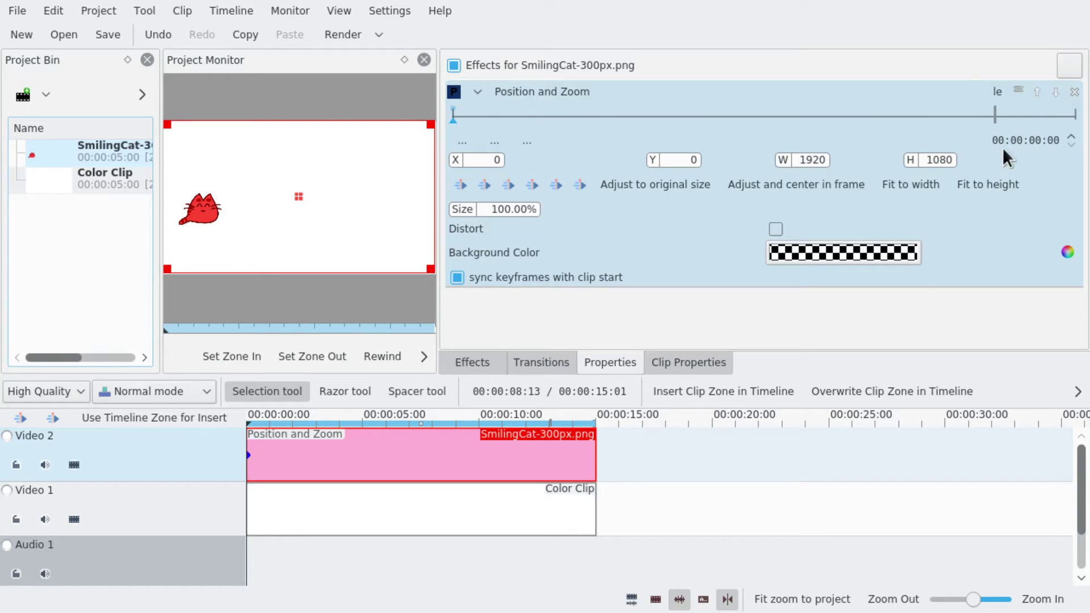
{"action": "key", "text": "End"}
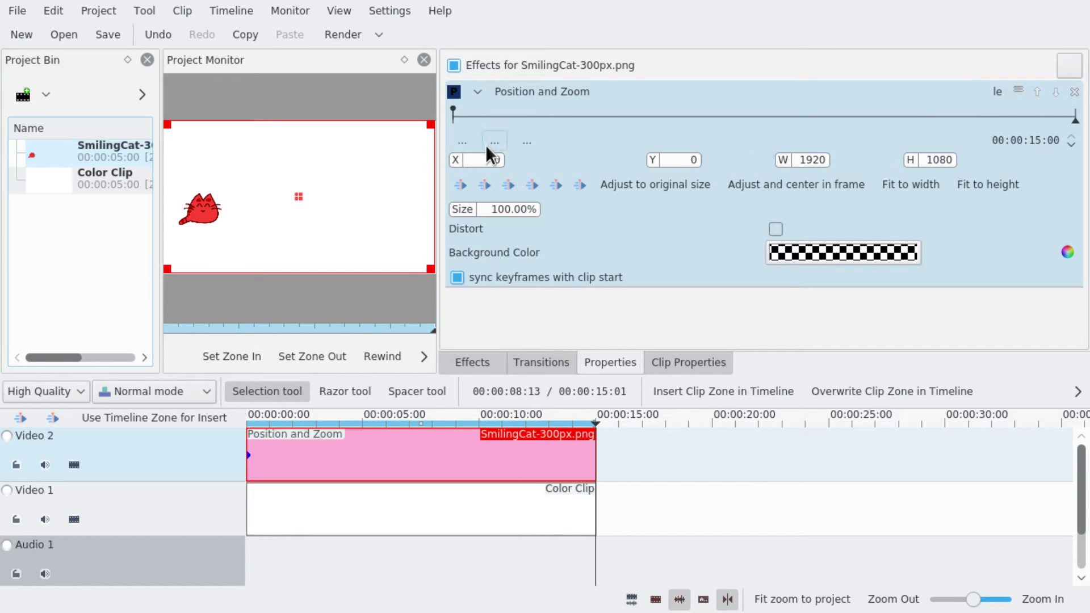
{"action": "left_click", "coordinate": [502, 138]}
{"action": "left_click_drag", "start_coordinate": [453, 167], "coordinate": [520, 176]}
{"action": "left_click_drag", "start_coordinate": [457, 162], "coordinate": [502, 160]}
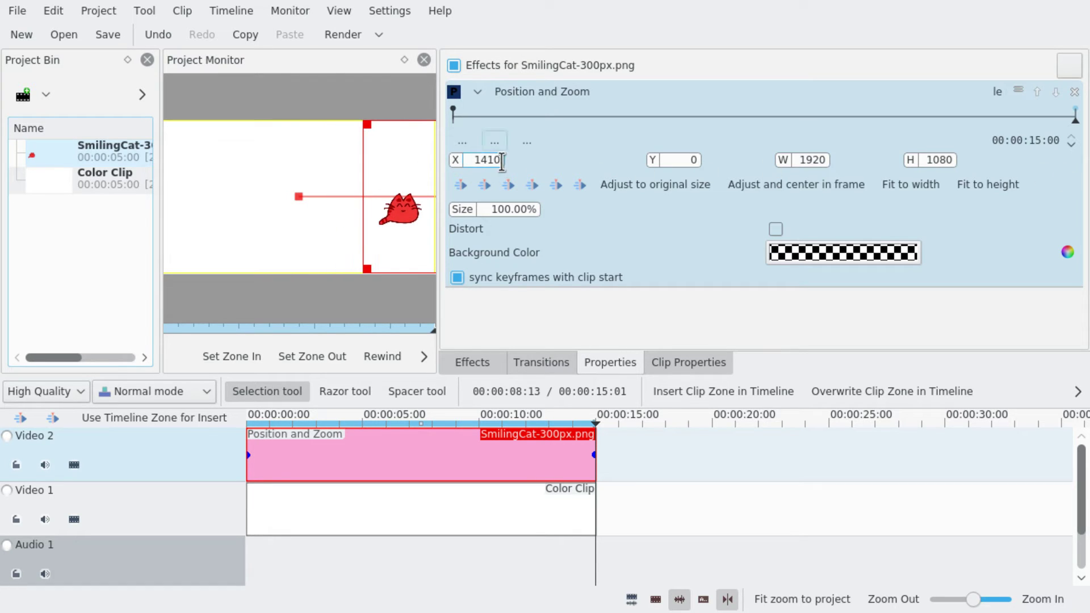
{"action": "left_click", "coordinate": [566, 185]}
Set the render output to MP4 named position_and_zoom_effect-movement.mp4
{"action": "left_click", "coordinate": [336, 38]}
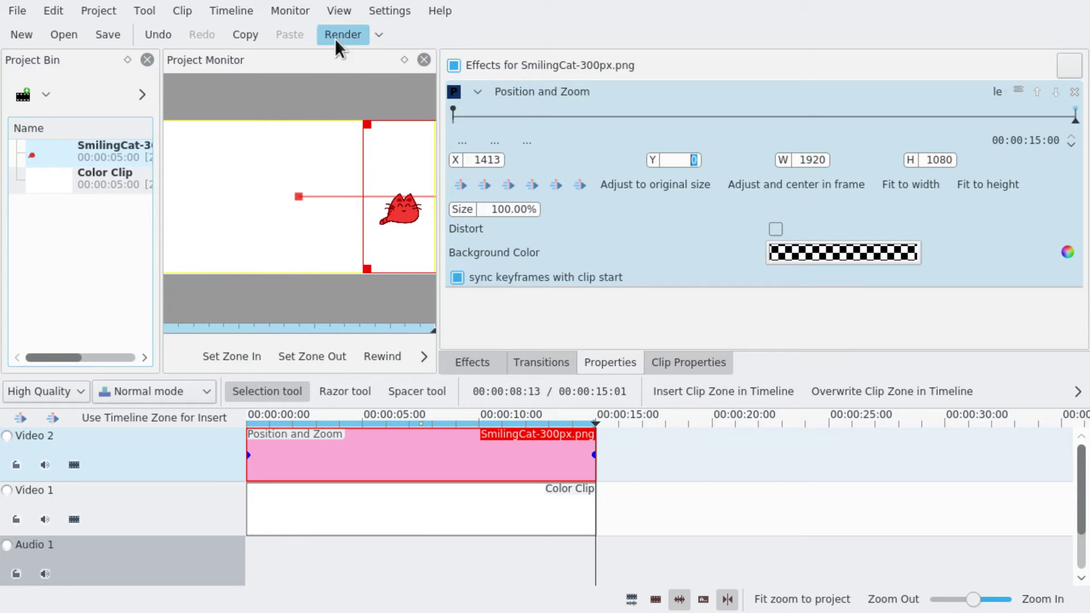
{"action": "left_click", "coordinate": [329, 48]}
{"action": "left_click", "coordinate": [458, 189]}
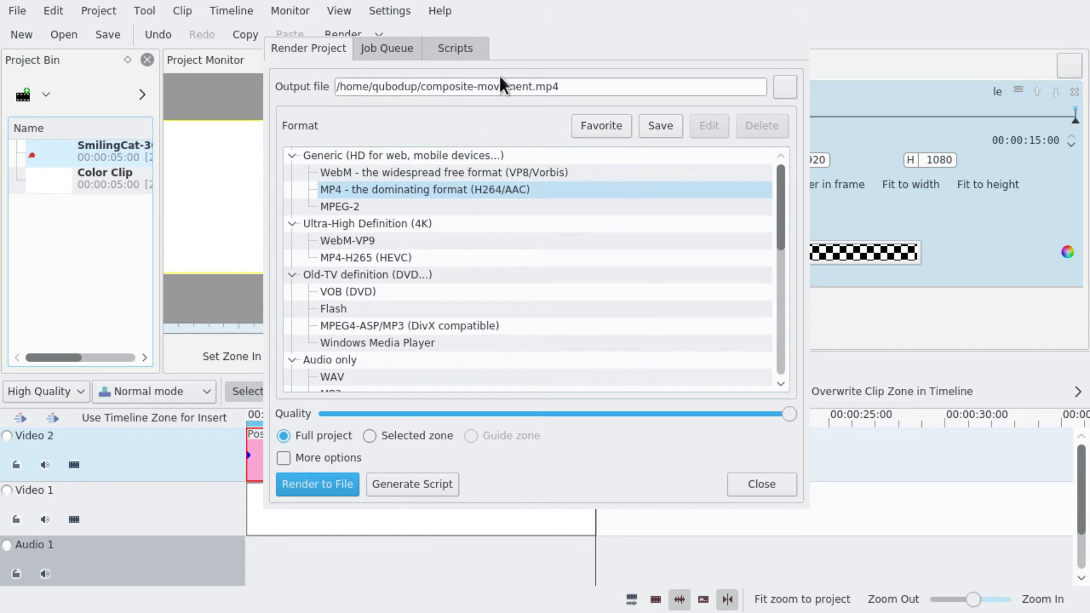
{"action": "left_click", "coordinate": [470, 86]}
{"action": "double_click", "coordinate": [438, 86]}
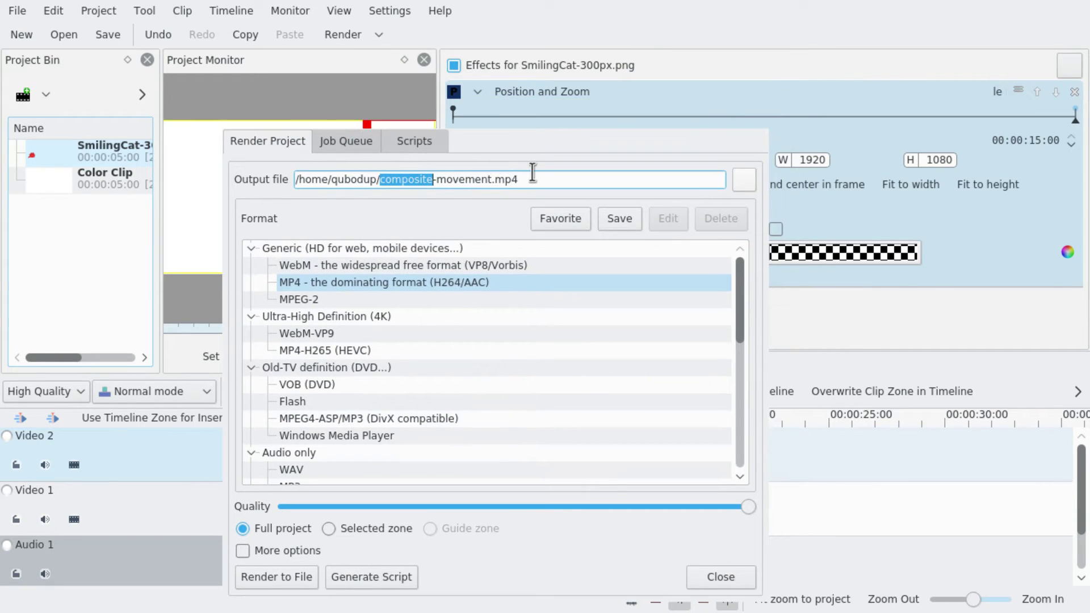
{"action": "type", "text": "position"}
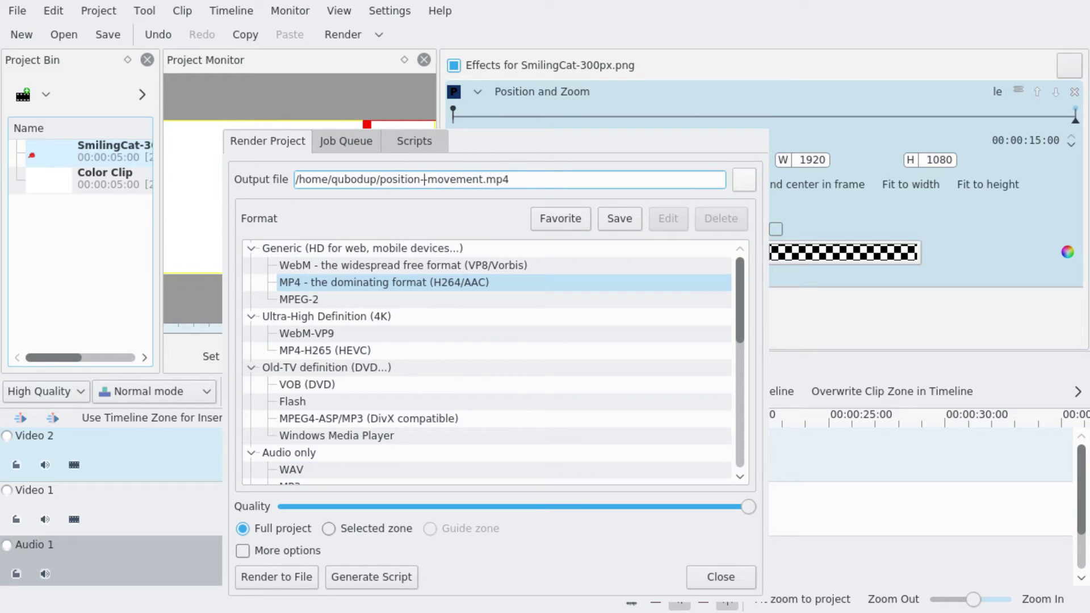
{"action": "type", "text": "_and_zo"}
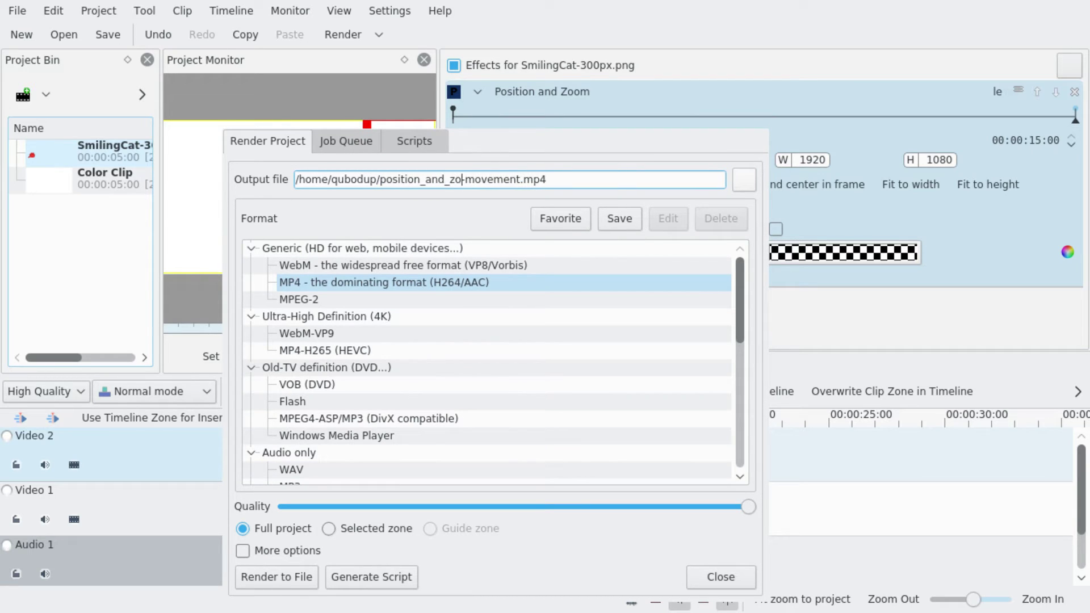
{"action": "type", "text": "om_effect"}
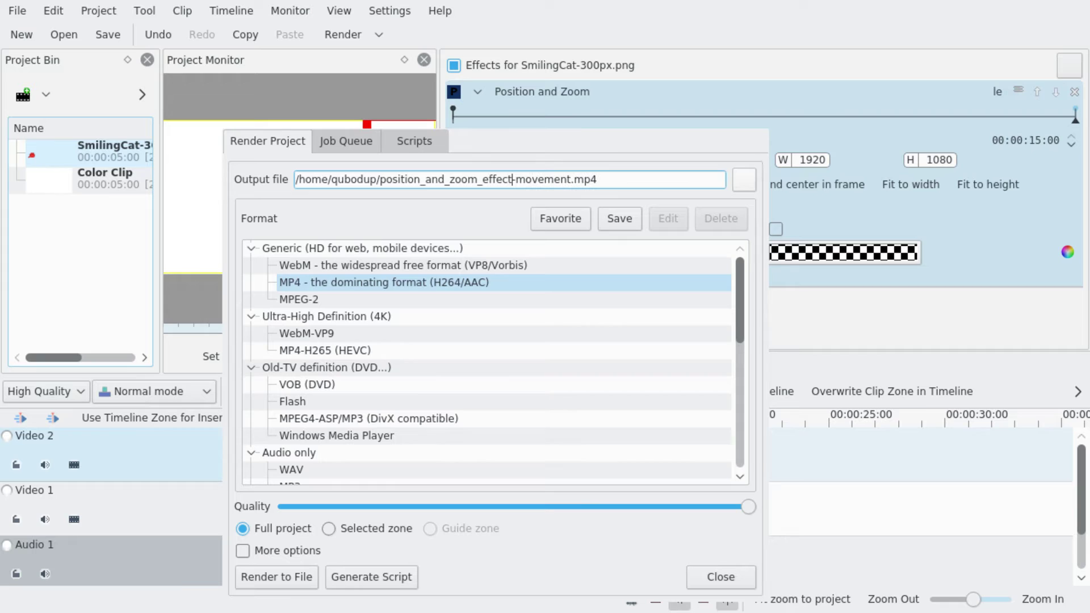
Render the file, close the render window, and move the playhead to about 8 seconds
{"action": "left_click", "coordinate": [259, 574]}
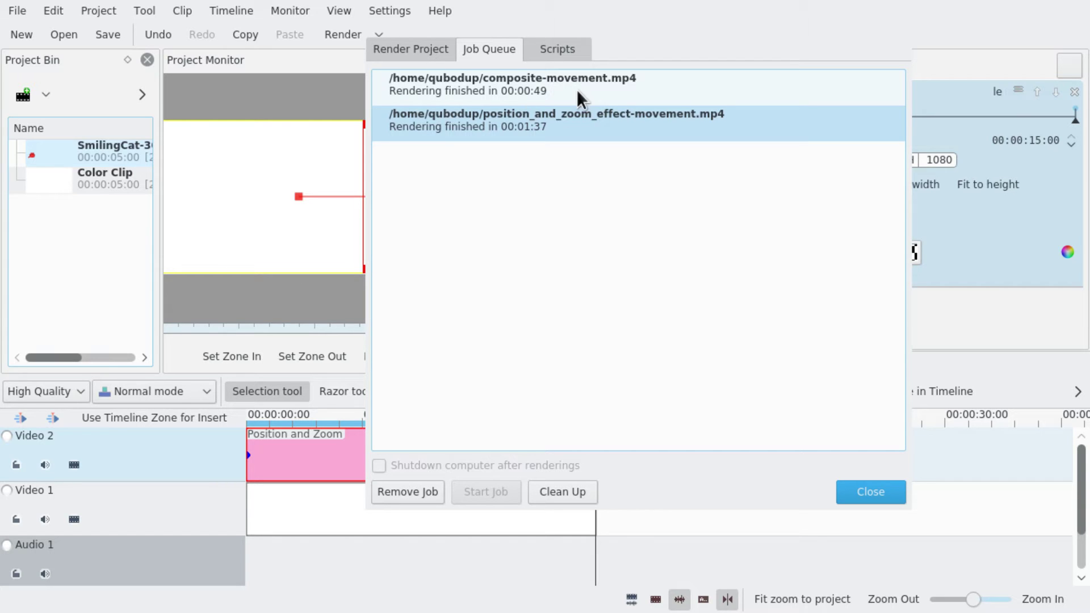
{"action": "left_click", "coordinate": [856, 485]}
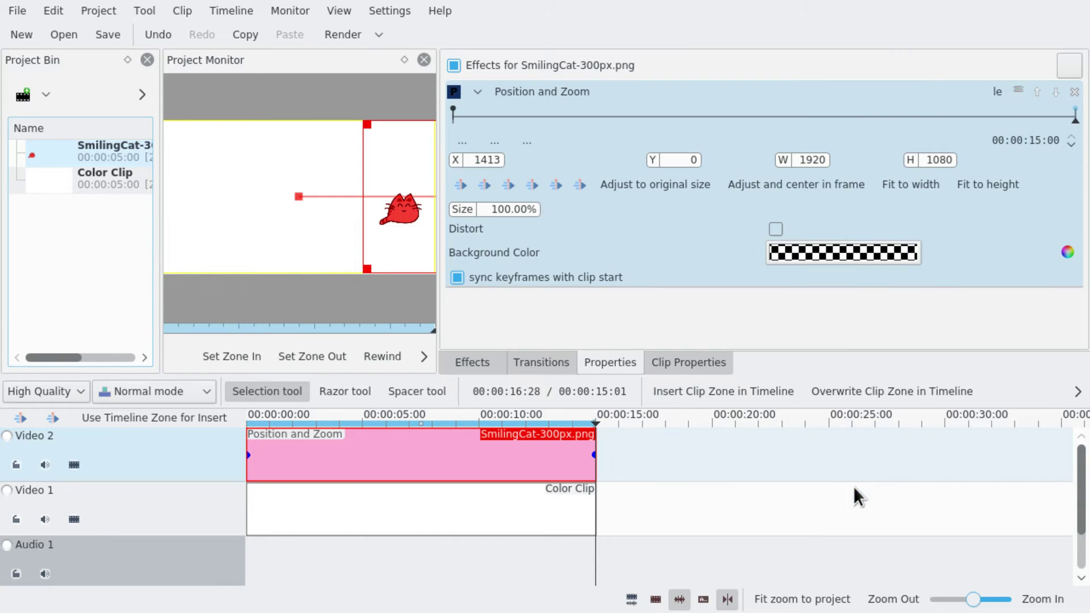
{"action": "left_click", "coordinate": [442, 414]}
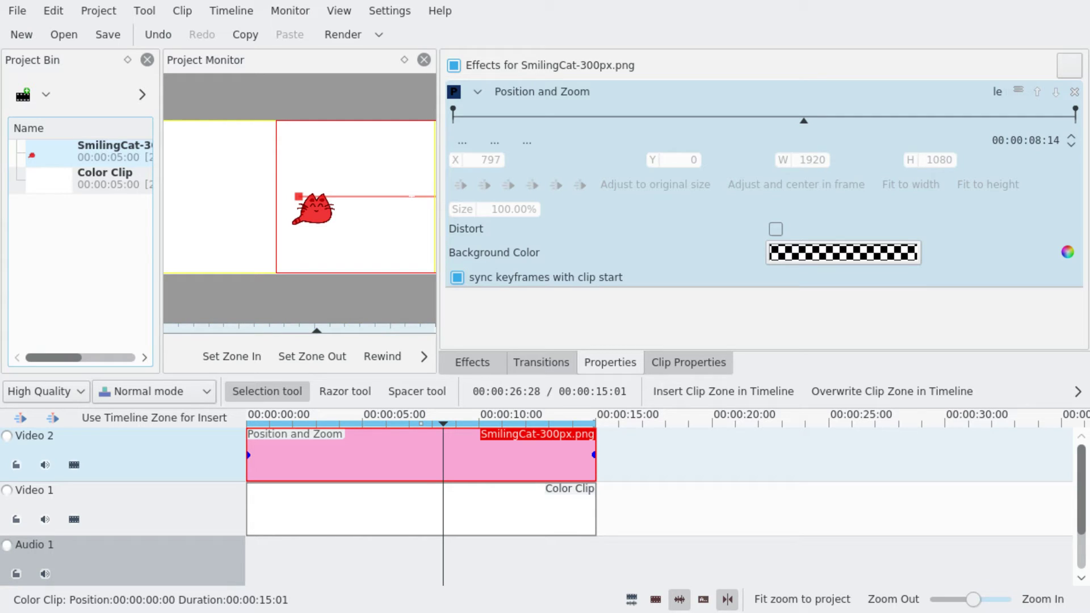
Import both rendered MP4s into the Project Bin and place each on Video 2 after the cat clip
{"action": "left_click_drag", "start_coordinate": [525, 258], "coordinate": [66, 277]}
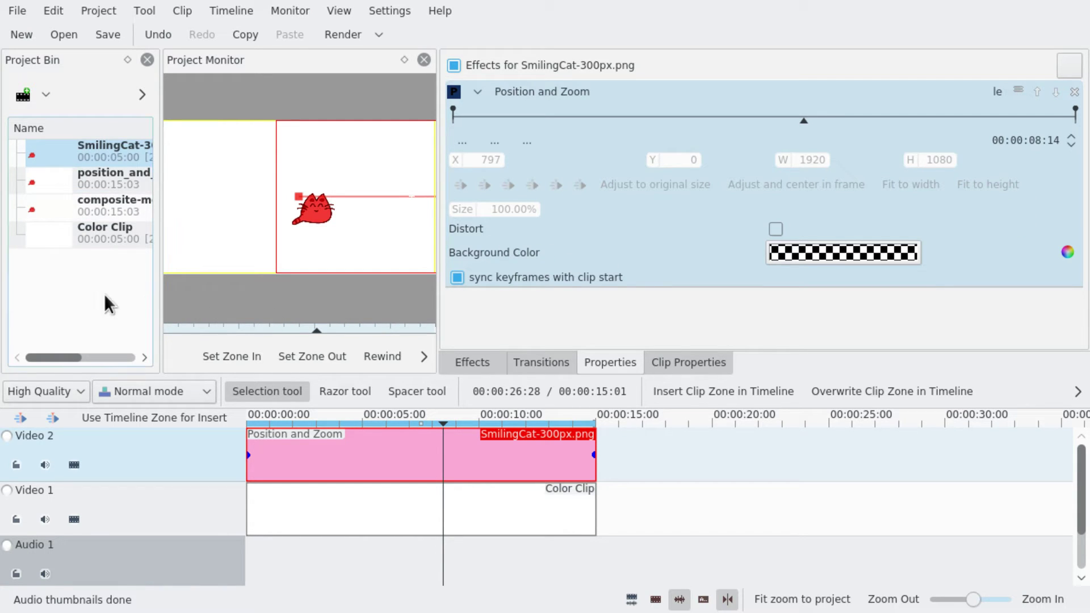
{"action": "left_click", "coordinate": [73, 286]}
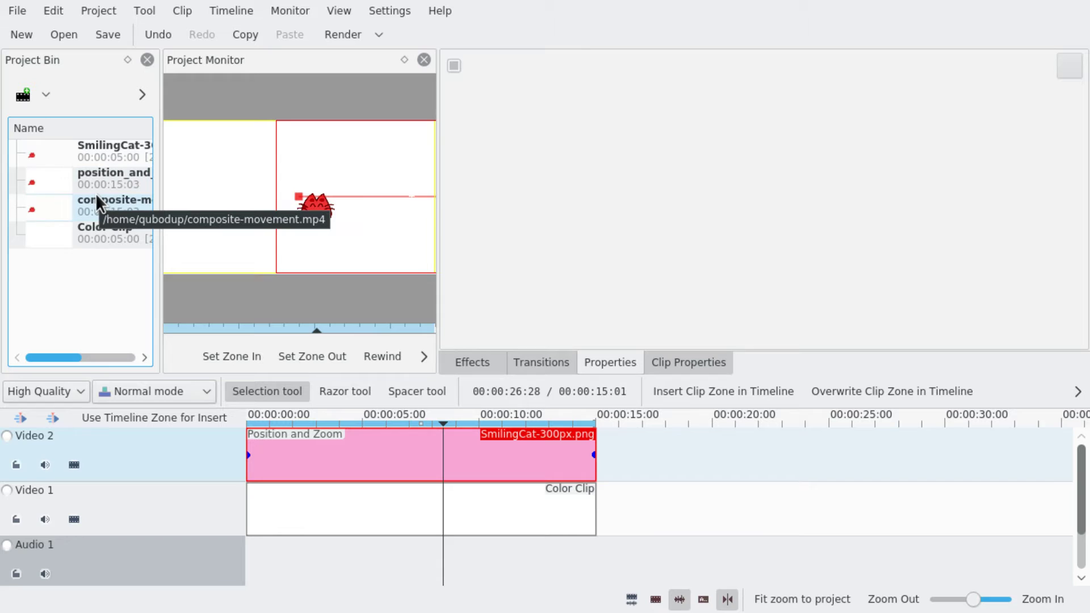
{"action": "left_click_drag", "start_coordinate": [86, 199], "coordinate": [599, 459]}
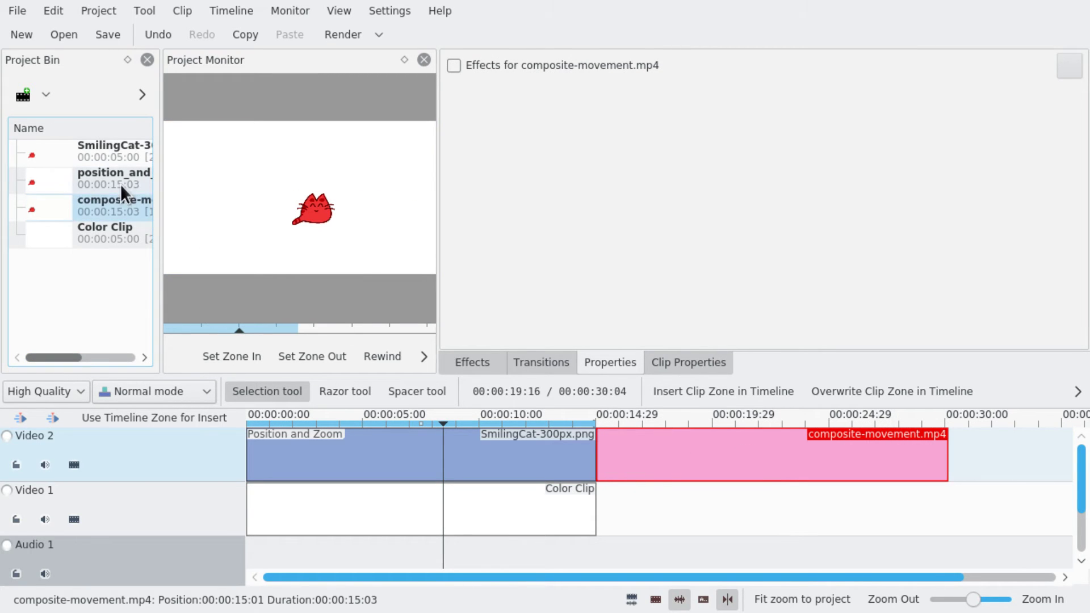
{"action": "left_click_drag", "start_coordinate": [120, 184], "coordinate": [994, 455]}
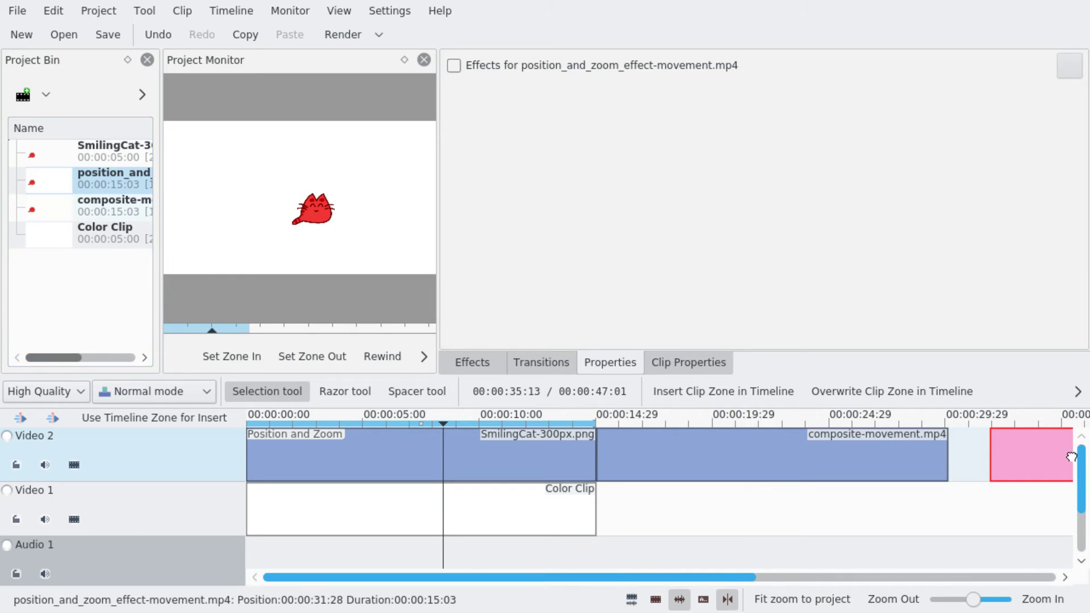
Snap the position-and-zoom render right after composite-movement.mp4 and put the playhead at its 15-second start
{"action": "left_click_drag", "start_coordinate": [1072, 456], "coordinate": [1027, 457]}
{"action": "left_click", "coordinate": [677, 504]}
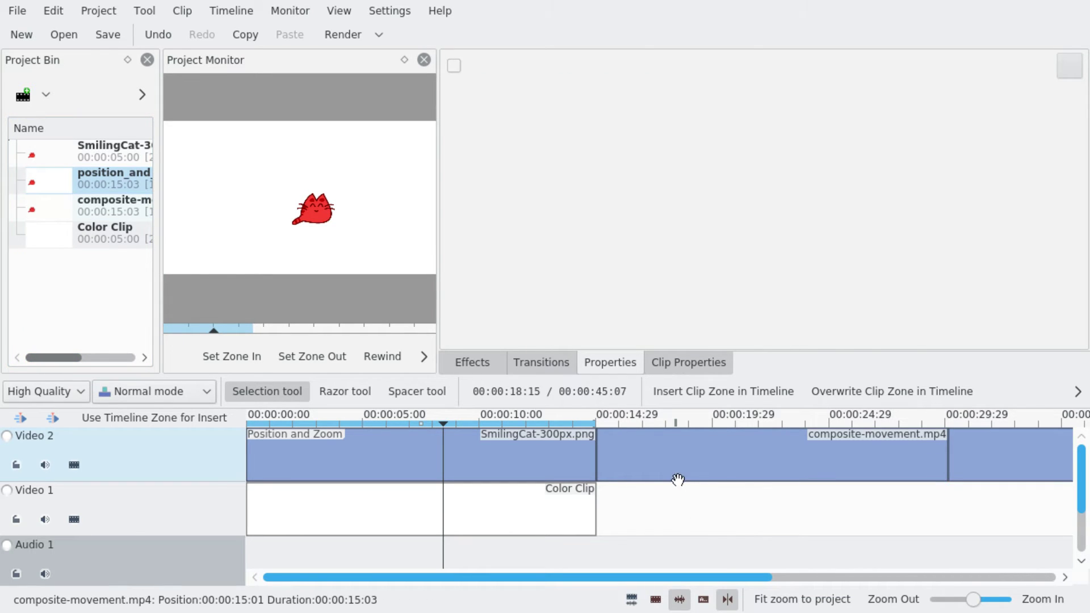
{"action": "left_click", "coordinate": [677, 477]}
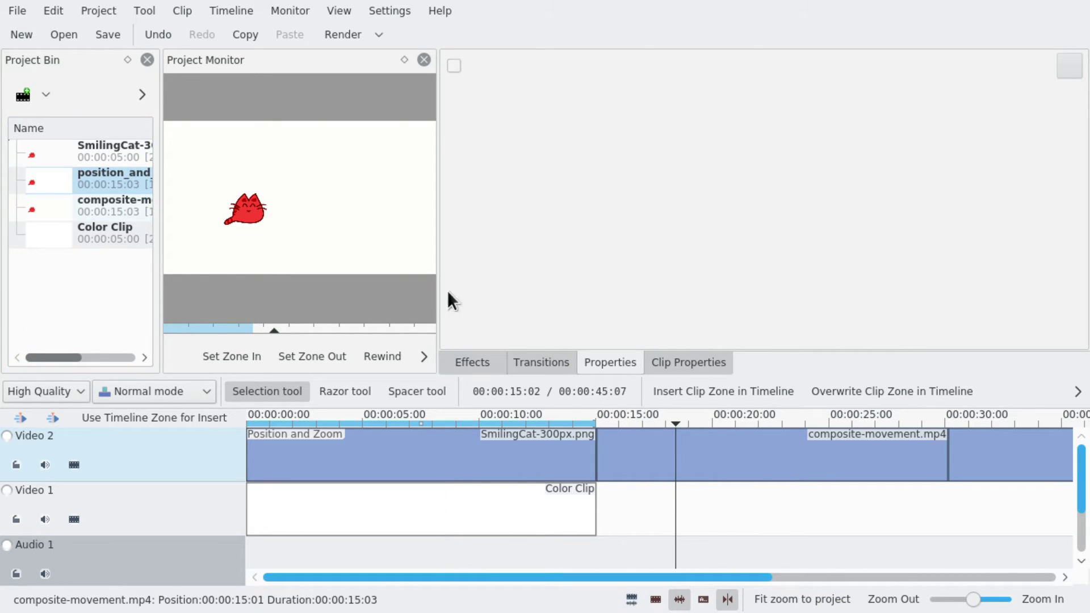
Enlarge the project monitor and force it to 100% size, dismissing the resolution warning
{"action": "left_click_drag", "start_coordinate": [432, 280], "coordinate": [1044, 263]}
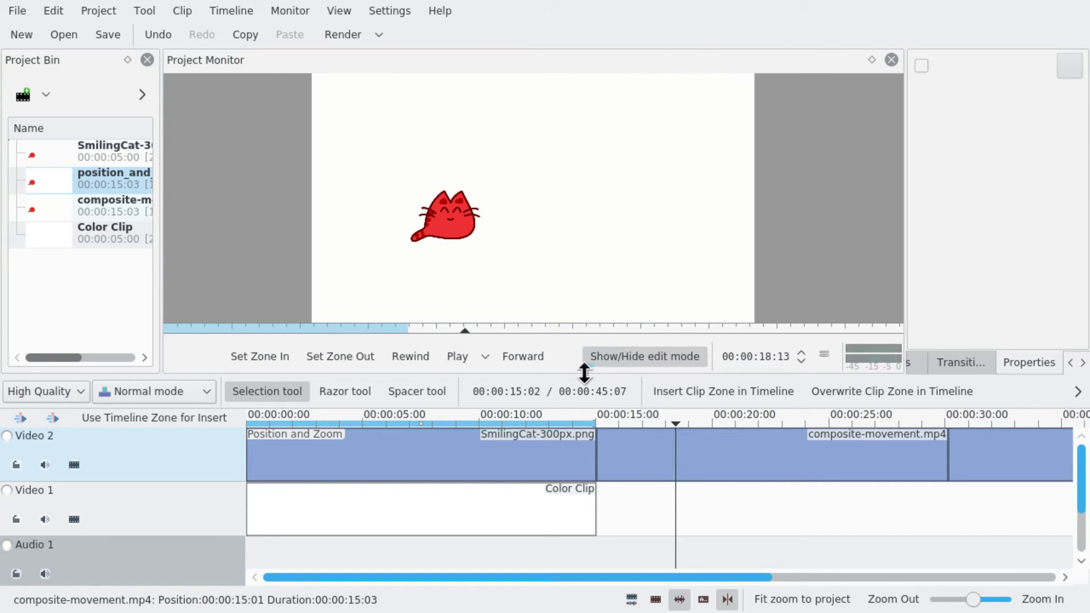
{"action": "left_click_drag", "start_coordinate": [584, 373], "coordinate": [582, 412]}
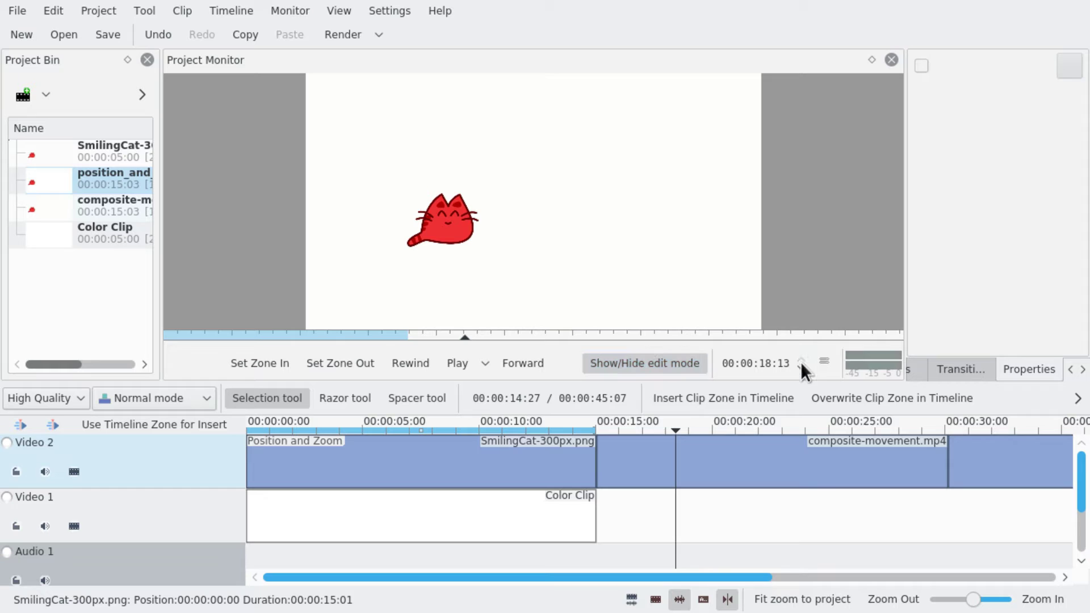
{"action": "left_click", "coordinate": [821, 365]}
{"action": "mouse_move", "coordinate": [918, 412]}
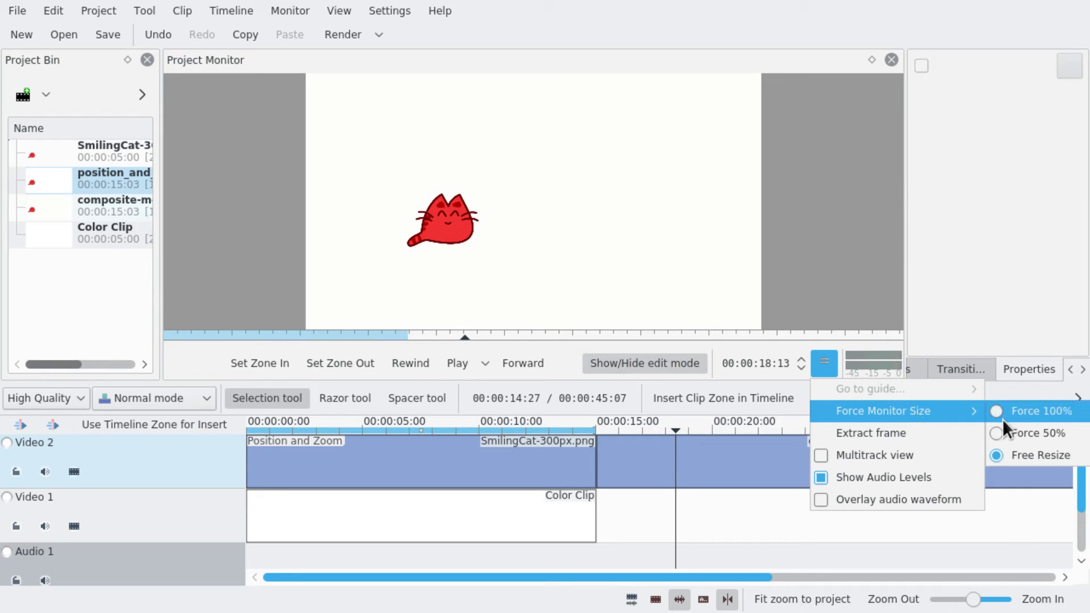
{"action": "left_click", "coordinate": [1021, 416]}
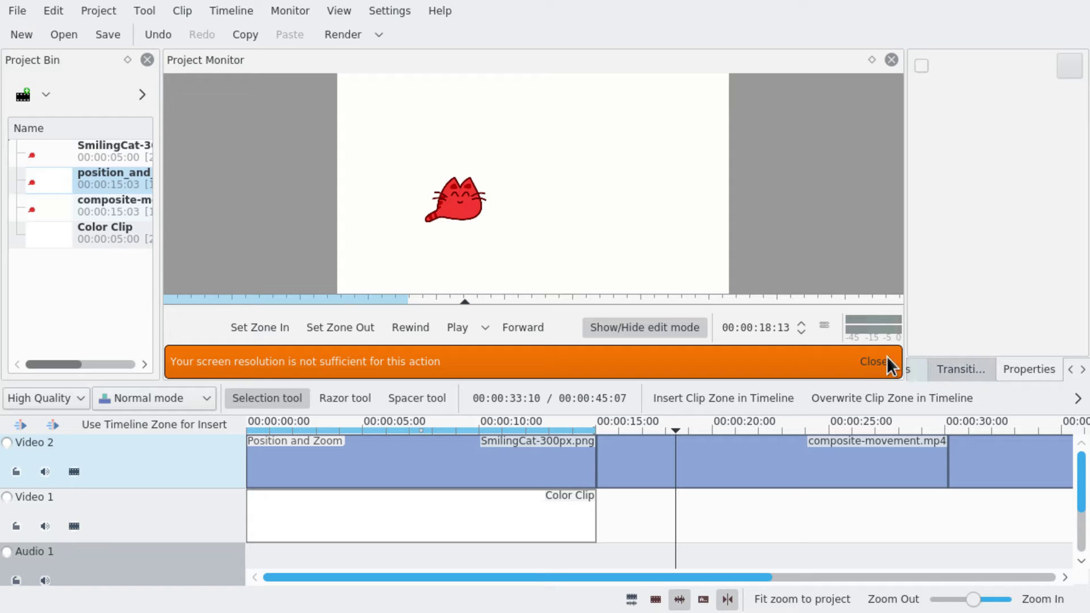
{"action": "left_click", "coordinate": [874, 361]}
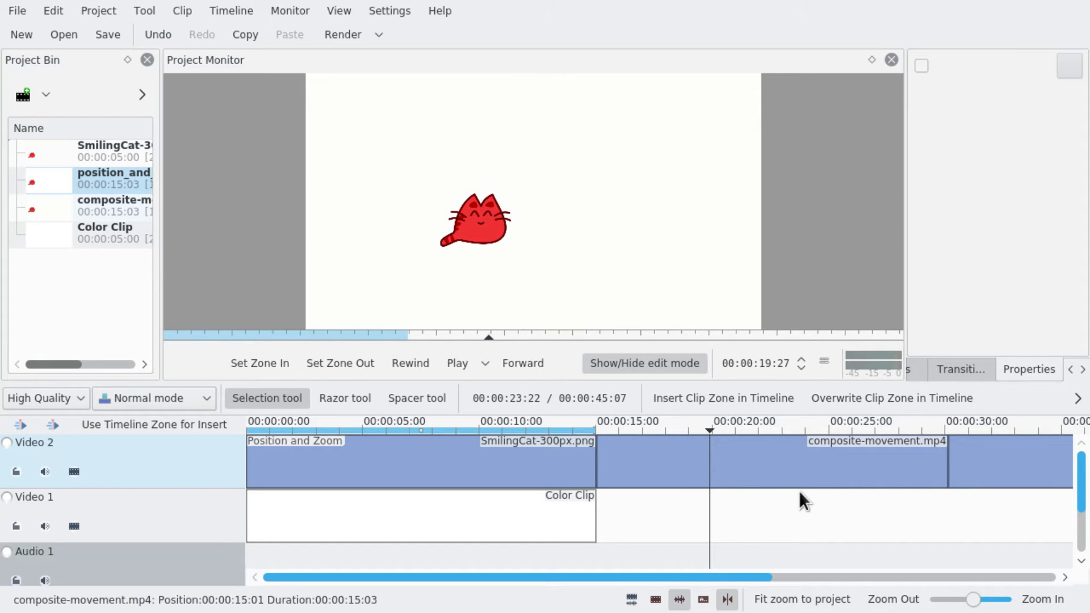
{"action": "scroll", "coordinate": [799, 497], "scroll_direction": "right", "scroll_amount": 4}
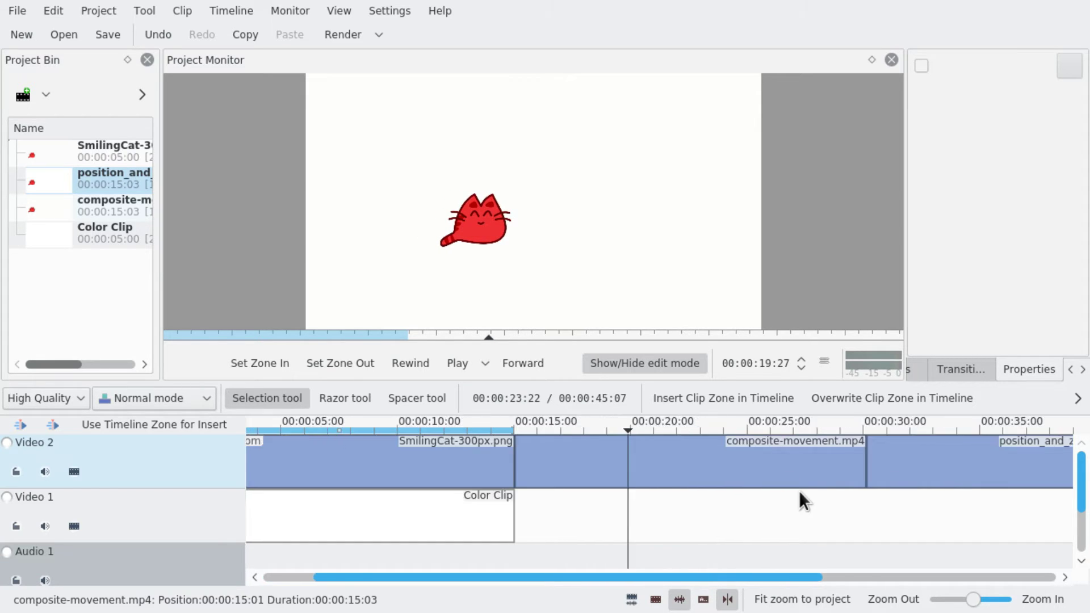
{"action": "left_click", "coordinate": [877, 429]}
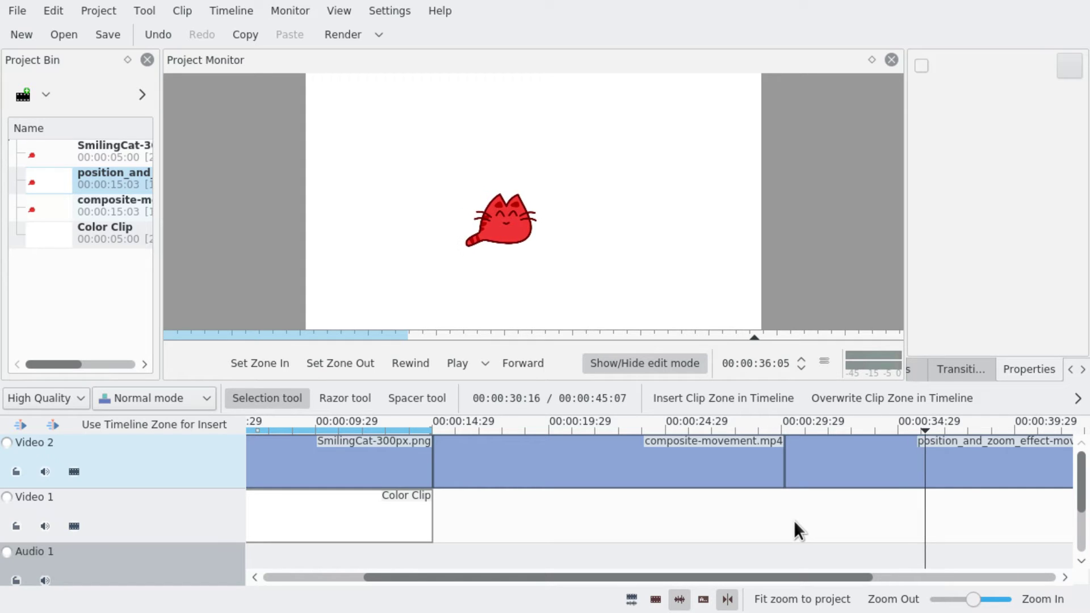
{"action": "key", "text": "space"}
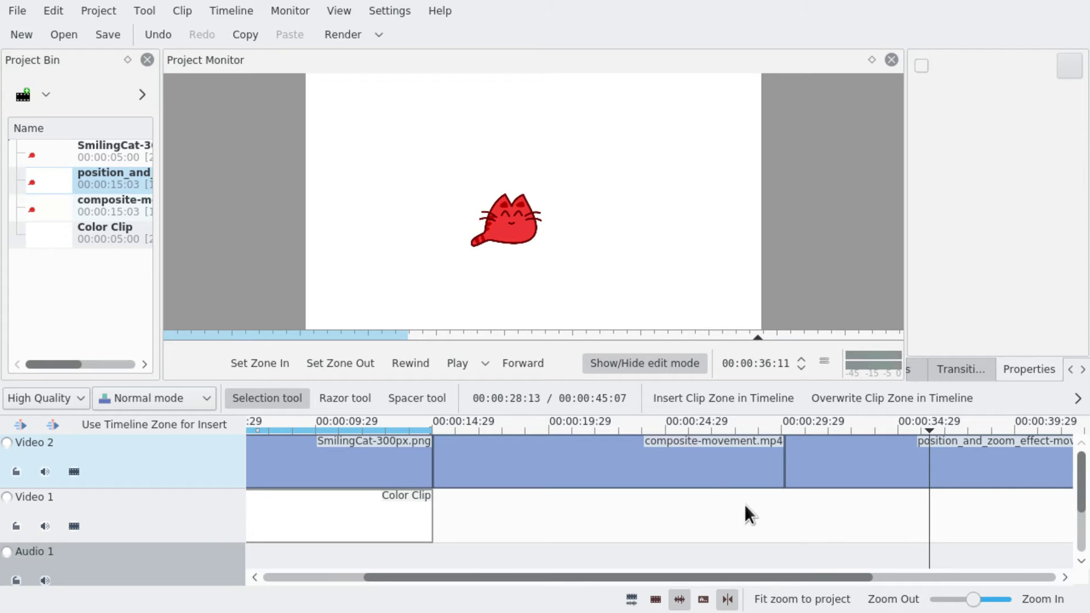
{"action": "left_click", "coordinate": [495, 432]}
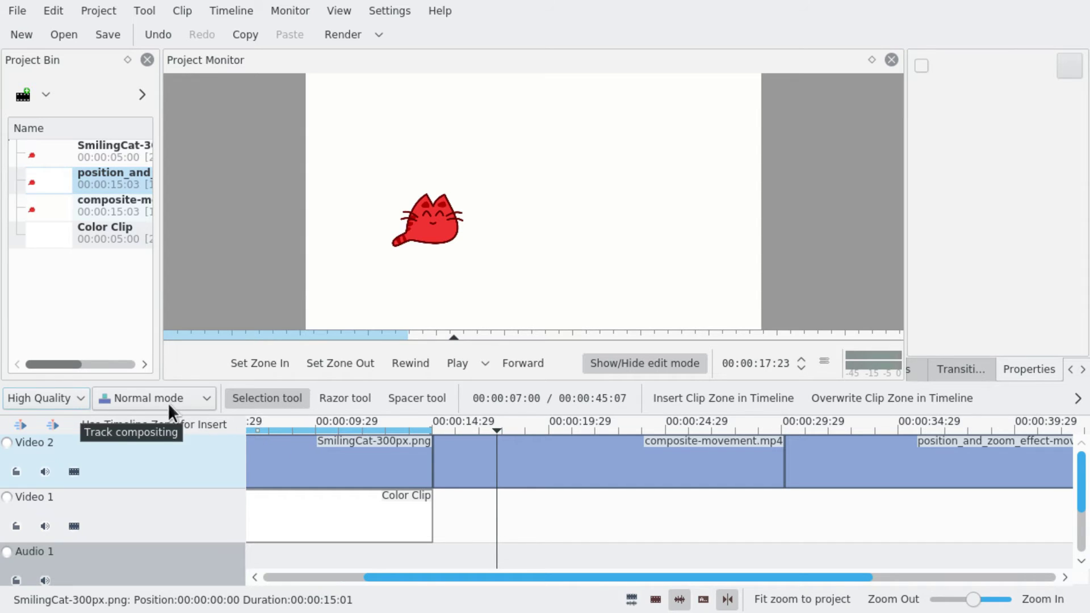
{"action": "left_click_drag", "start_coordinate": [275, 217], "coordinate": [973, 350]}
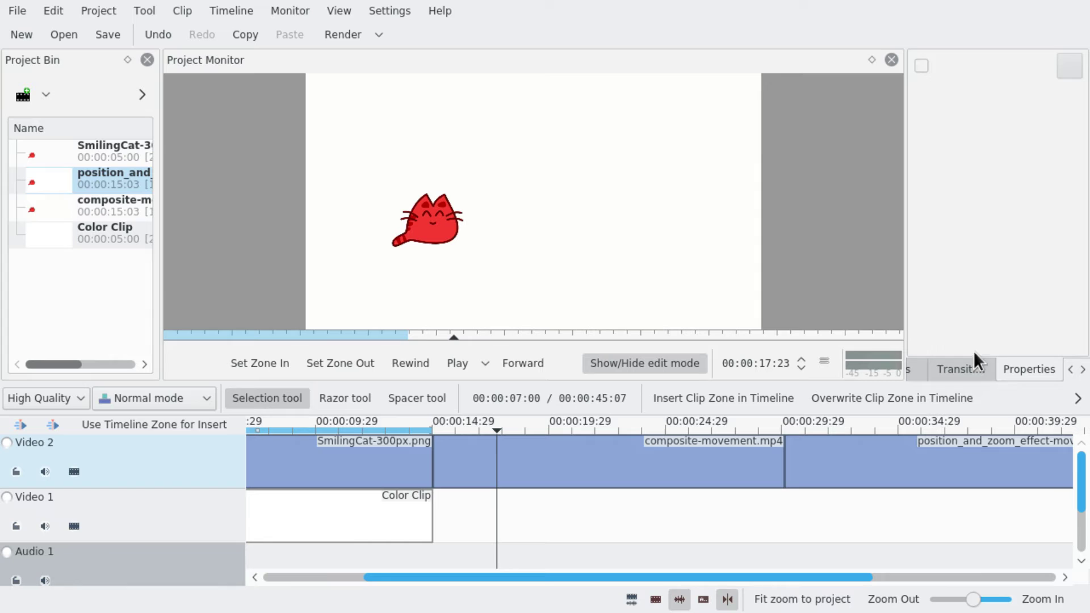
Apply Position and Zoom to composite-movement.mp4 and the last render, and widen the effect settings panel
{"action": "left_click", "coordinate": [959, 368]}
{"action": "scroll", "coordinate": [959, 368], "scroll_direction": "up", "scroll_amount": 1}
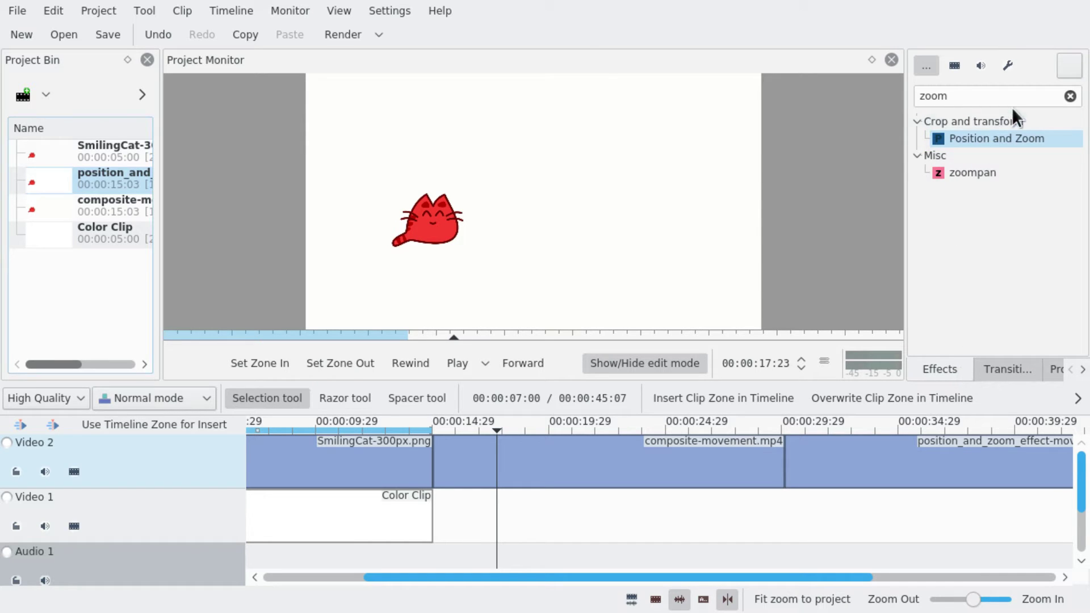
{"action": "left_click_drag", "start_coordinate": [966, 136], "coordinate": [488, 475]}
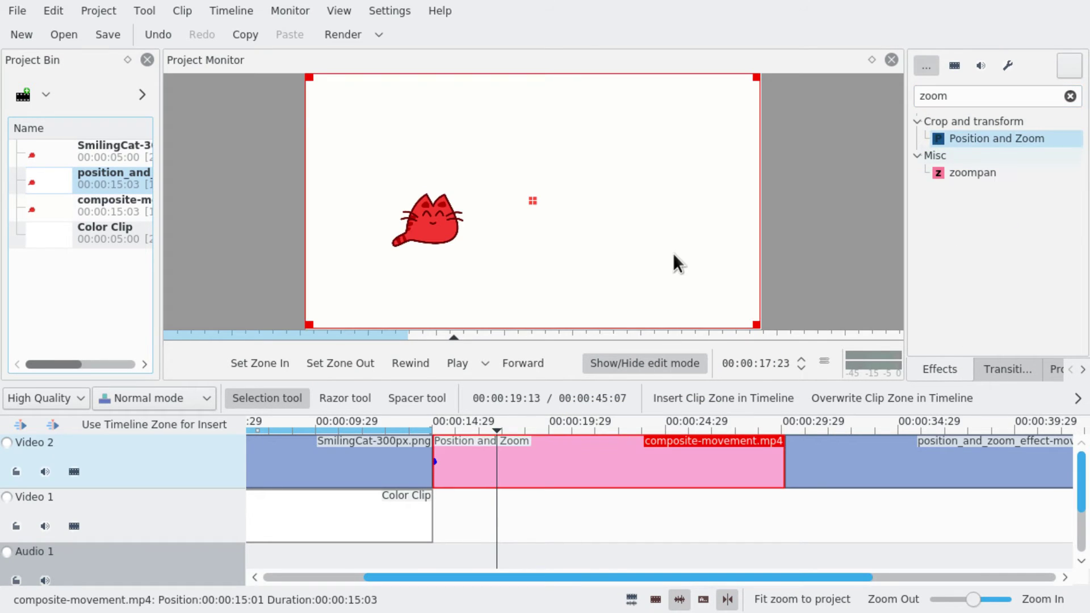
{"action": "left_click_drag", "start_coordinate": [964, 139], "coordinate": [841, 469]}
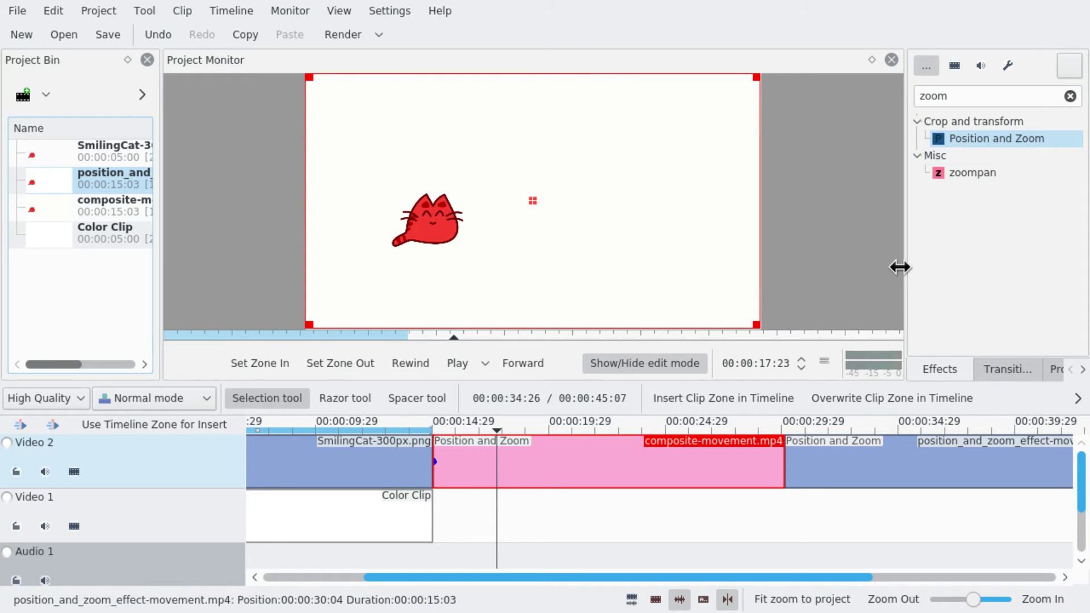
{"action": "left_click_drag", "start_coordinate": [902, 265], "coordinate": [723, 280]}
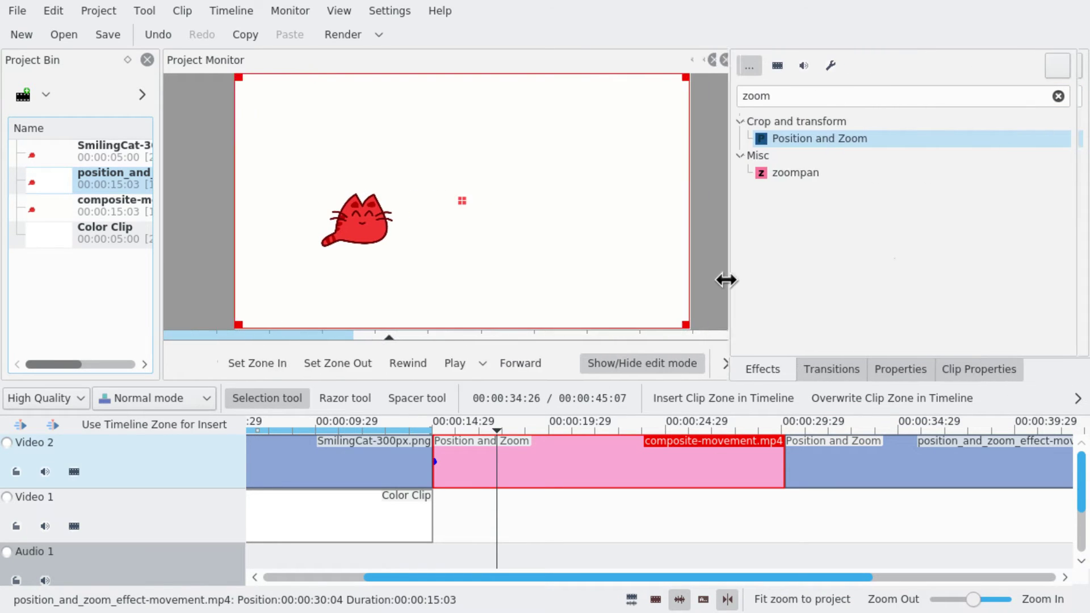
Set composite-movement's Position and Zoom size to 200% and re-centre the cat vertically
{"action": "left_click", "coordinate": [889, 366]}
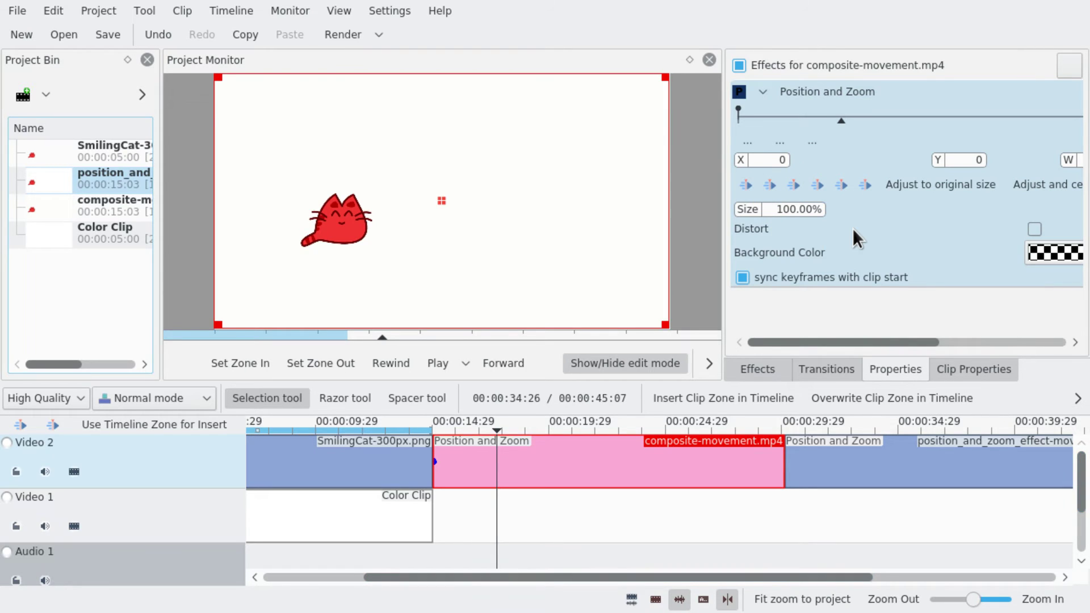
{"action": "key", "text": "ctrl+a"}
{"action": "type", "text": "200"}
{"action": "key", "text": "Return"}
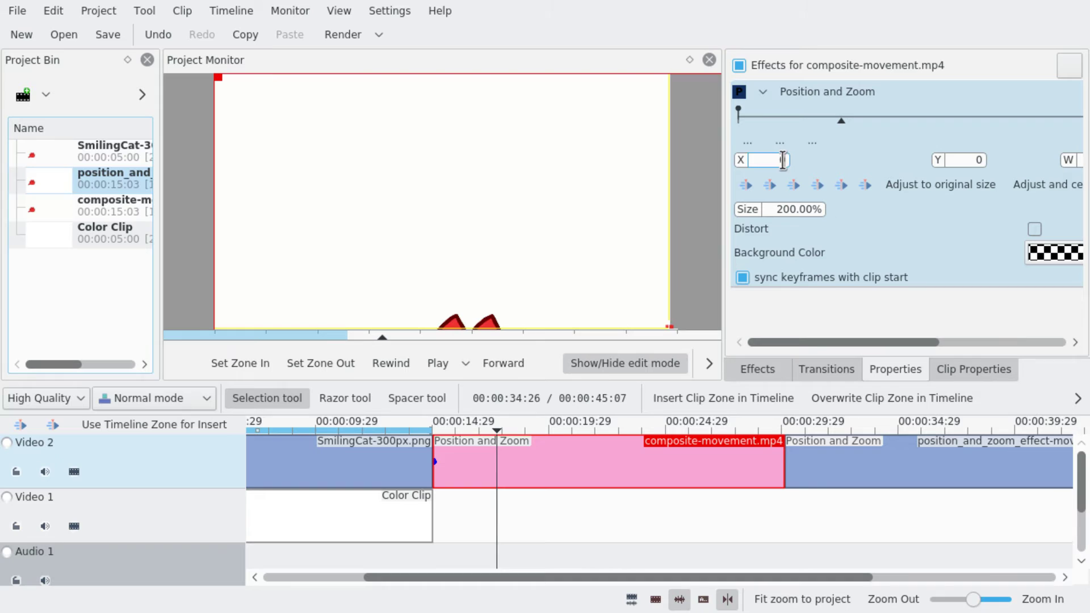
{"action": "left_click", "coordinate": [841, 185]}
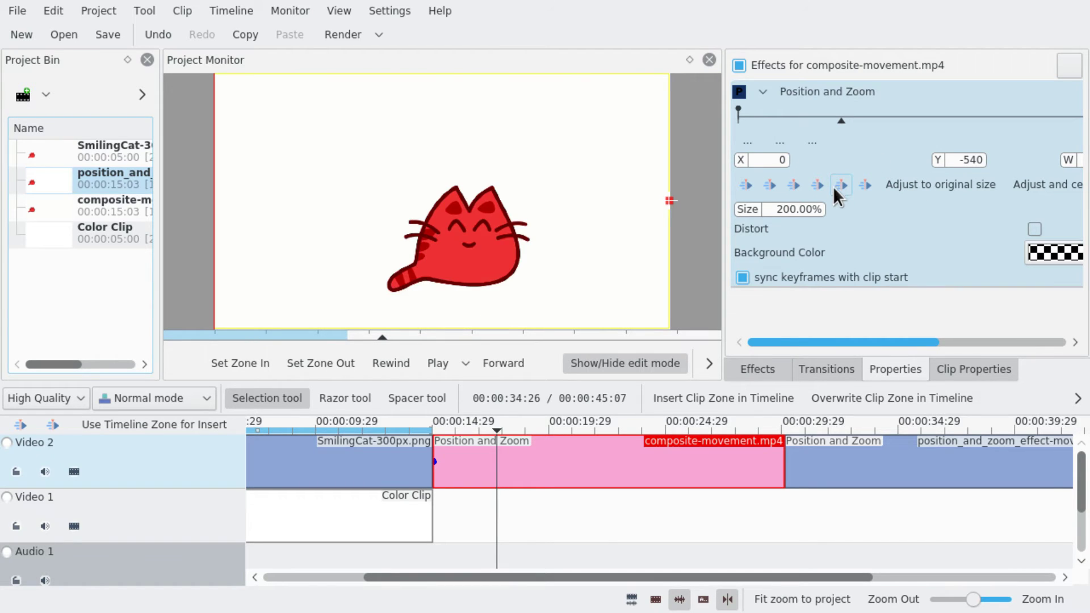
Set position_and_zoom_effect-movement's size to 200%, re-centre the cat, and preview a later frame
{"action": "left_click", "coordinate": [849, 454]}
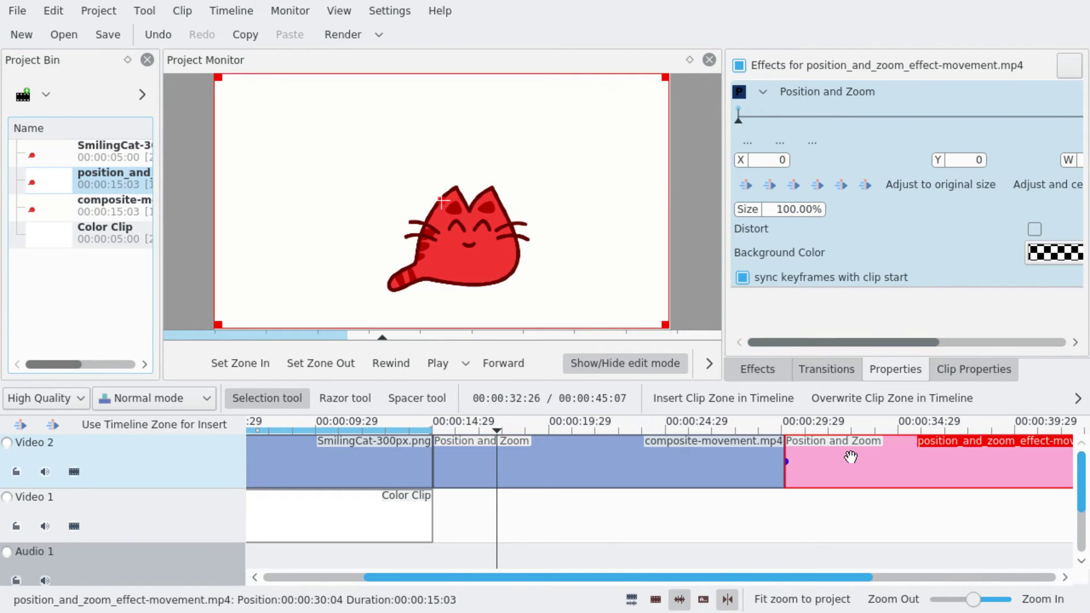
{"action": "left_click", "coordinate": [783, 210]}
{"action": "type", "text": "200"}
{"action": "key", "text": "Return"}
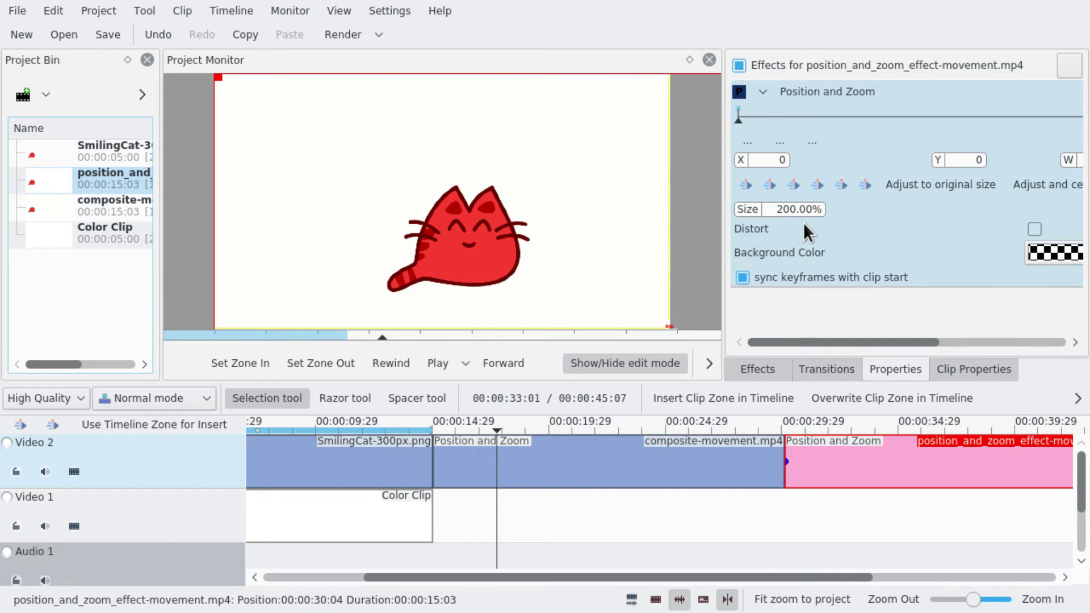
{"action": "left_click", "coordinate": [840, 186]}
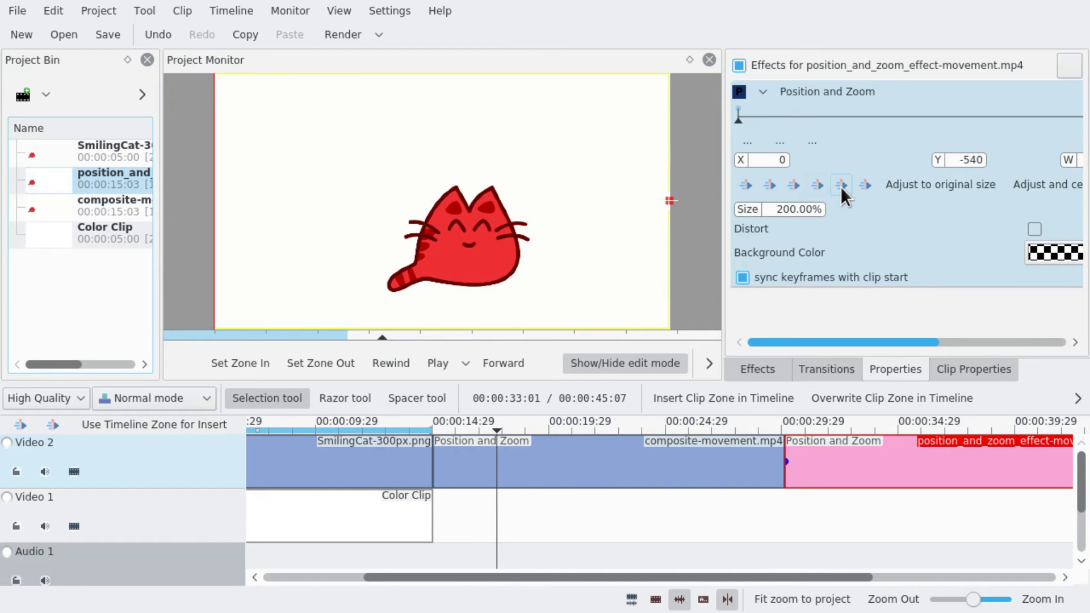
{"action": "left_click", "coordinate": [821, 427]}
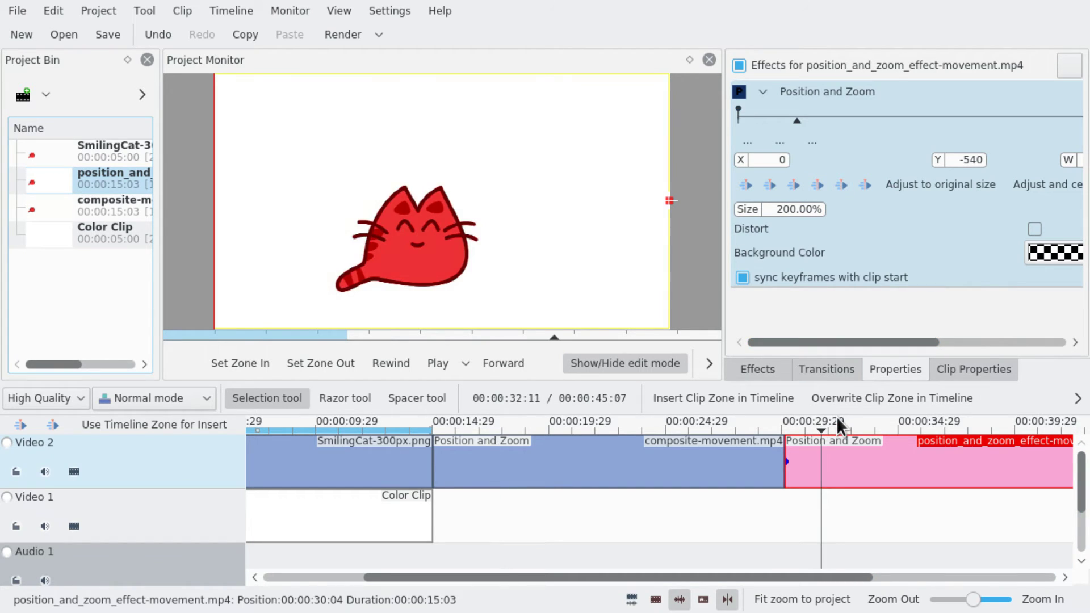
Raise both clips' zoom size to 400% and re-align each cat vertically
{"action": "left_click", "coordinate": [445, 421]}
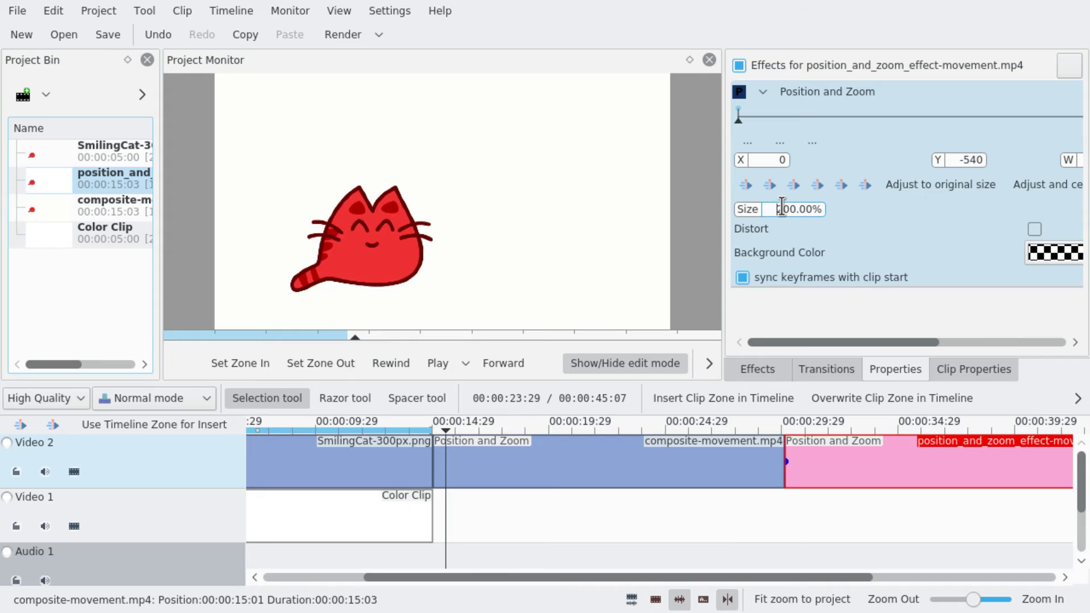
{"action": "type", "text": "4"}
{"action": "left_click", "coordinate": [847, 183]}
{"action": "left_click", "coordinate": [695, 451]}
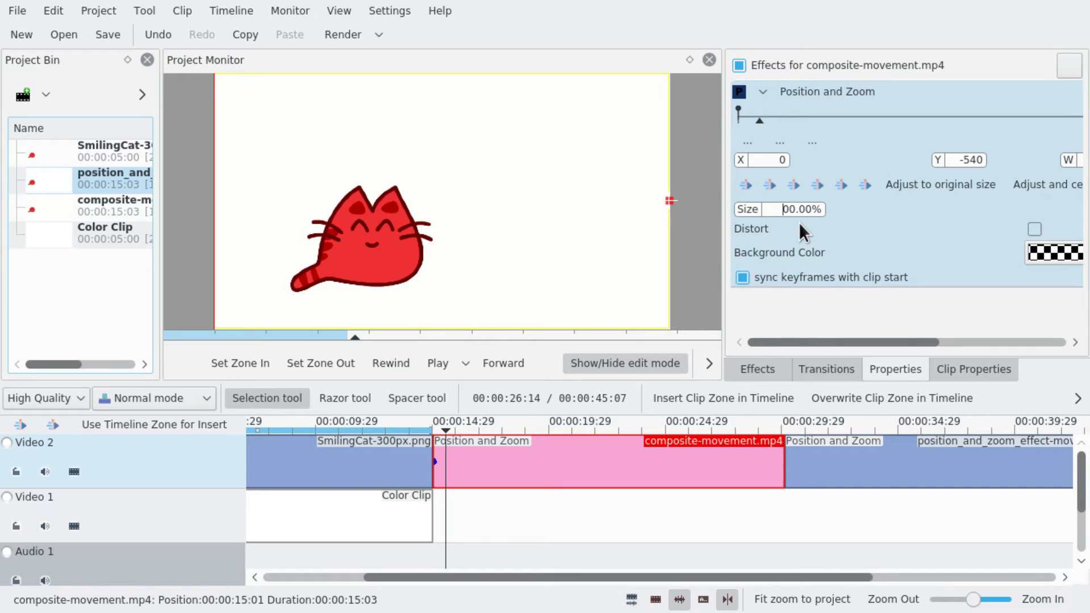
{"action": "type", "text": "4"}
{"action": "left_click", "coordinate": [831, 181]}
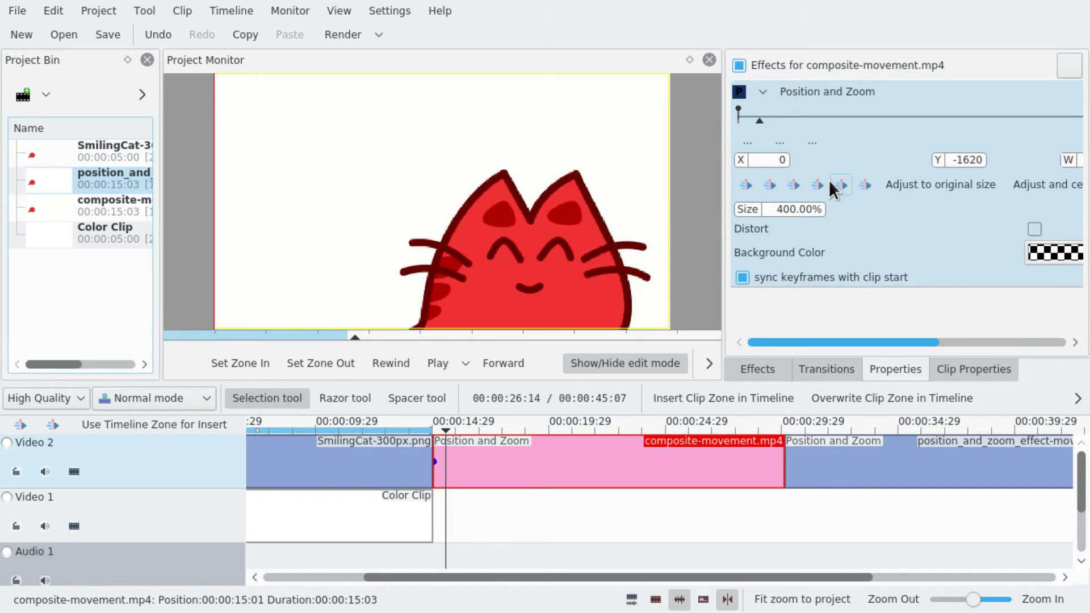
Deselect the clip and step frame by frame through the start of composite-movement
{"action": "left_click", "coordinate": [448, 526]}
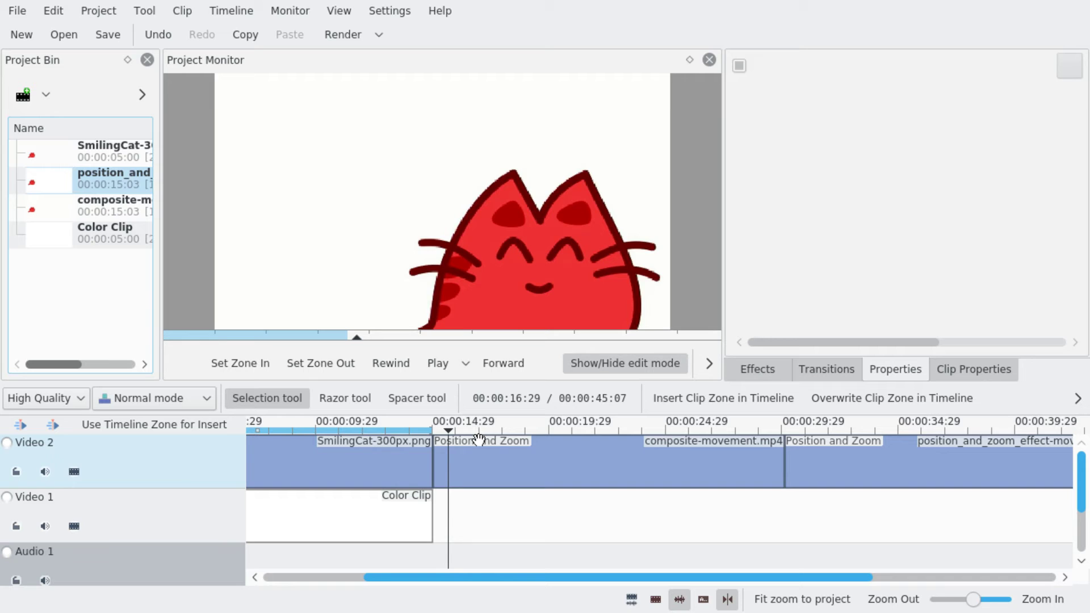
{"action": "left_click", "coordinate": [440, 428]}
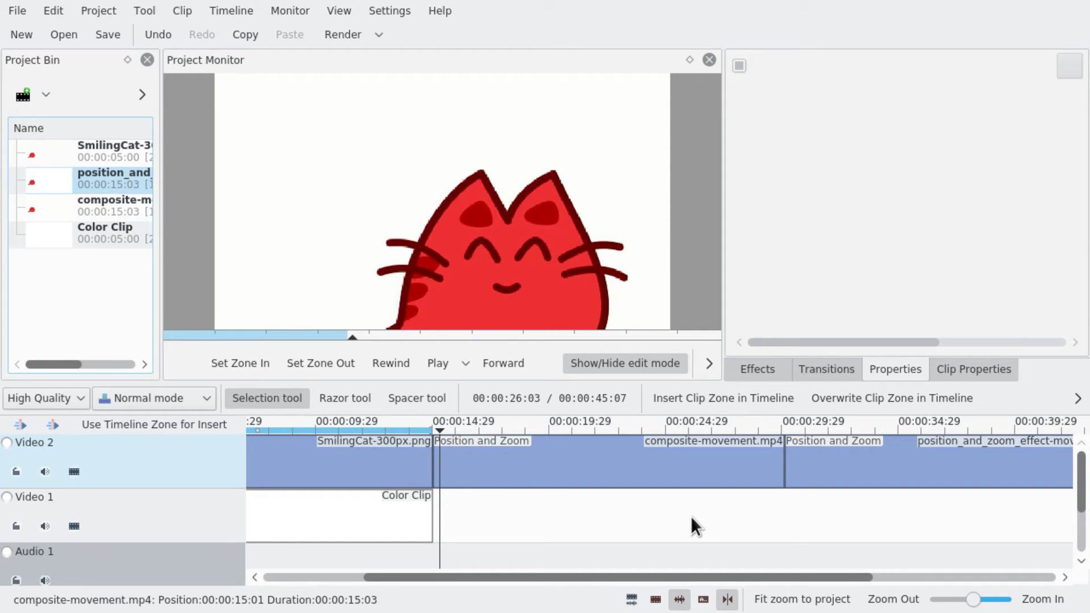
{"action": "key", "text": "Right"}
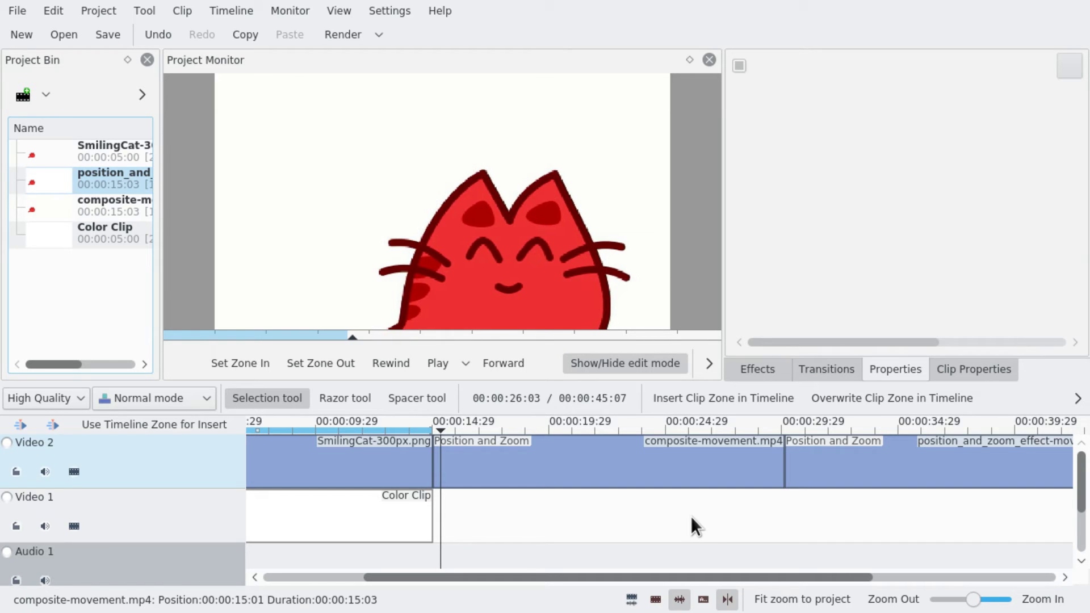
{"action": "key", "text": "Right"}
{"action": "key", "text": "Right"}
{"action": "key", "text": "Right"}
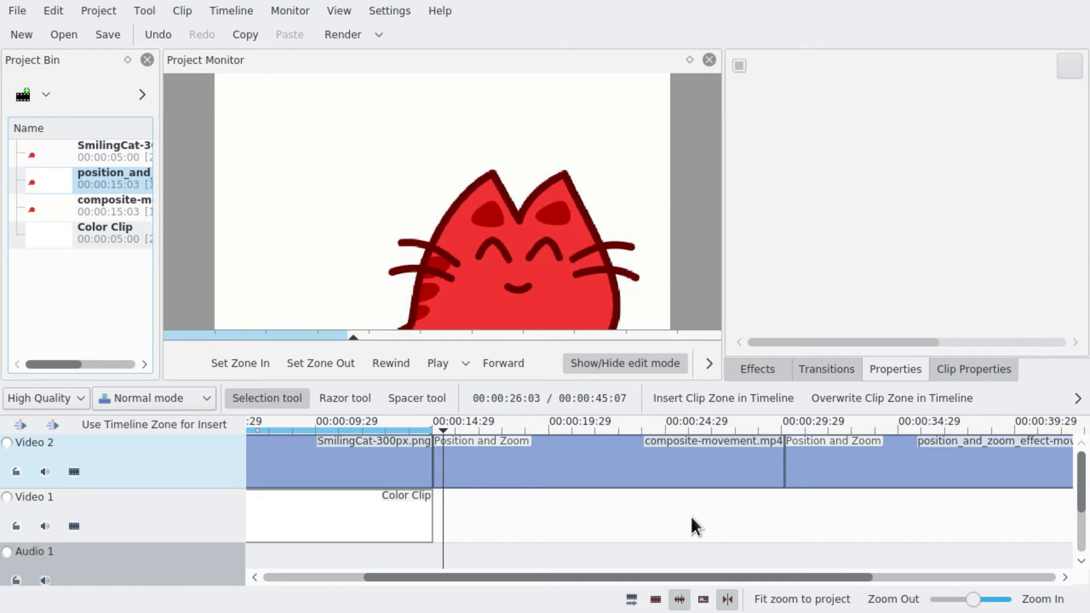
{"action": "key", "text": "Right"}
{"action": "key", "text": "Right"}
{"action": "key", "text": "Right"}
{"action": "key", "text": "Right"}
{"action": "key", "text": "Right"}
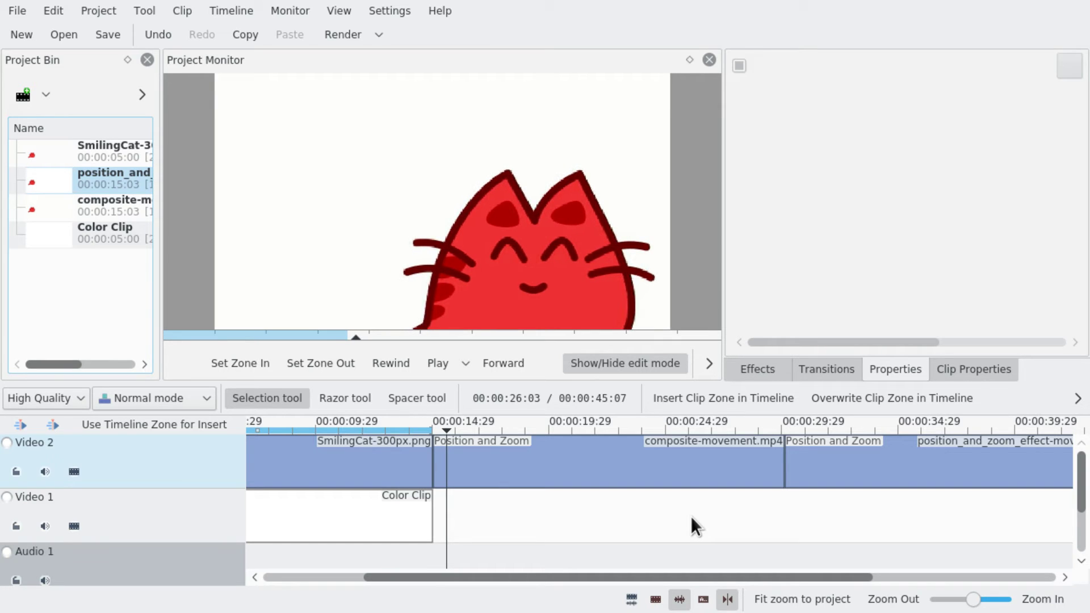
{"action": "key", "text": "Right"}
{"action": "key", "text": "Right"}
{"action": "key", "text": "Right"}
{"action": "key", "text": "Right"}
{"action": "key", "text": "Right"}
{"action": "key", "text": "Right"}
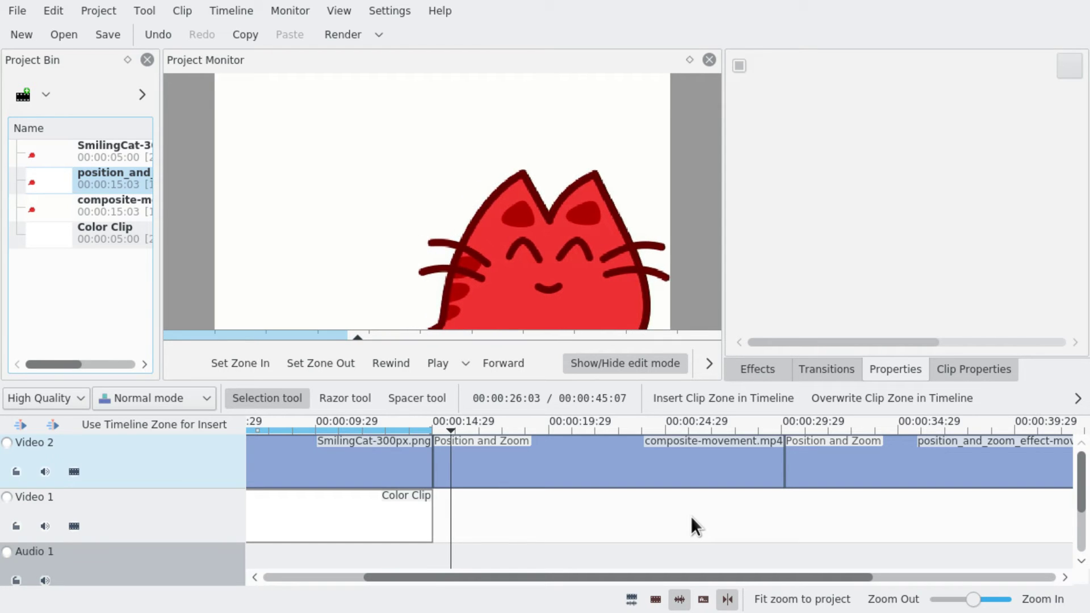
{"action": "key", "text": "Right"}
{"action": "key", "text": "Right"}
{"action": "key", "text": "Right"}
{"action": "key", "text": "Right"}
{"action": "key", "text": "Right"}
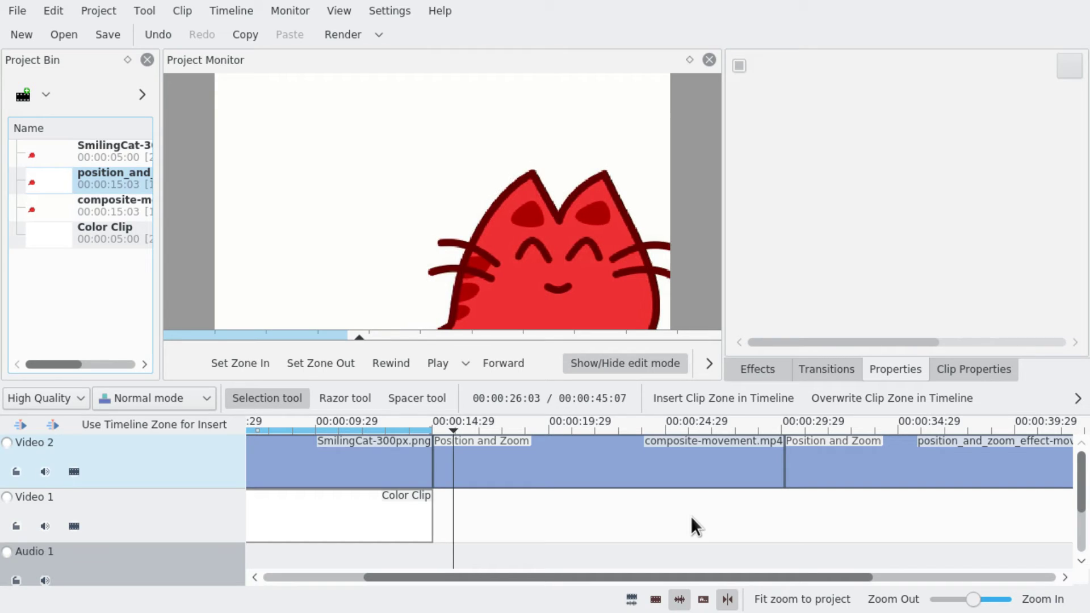
{"action": "key", "text": "Right"}
{"action": "key", "text": "Right"}
{"action": "key", "text": "Right"}
{"action": "key", "text": "Right"}
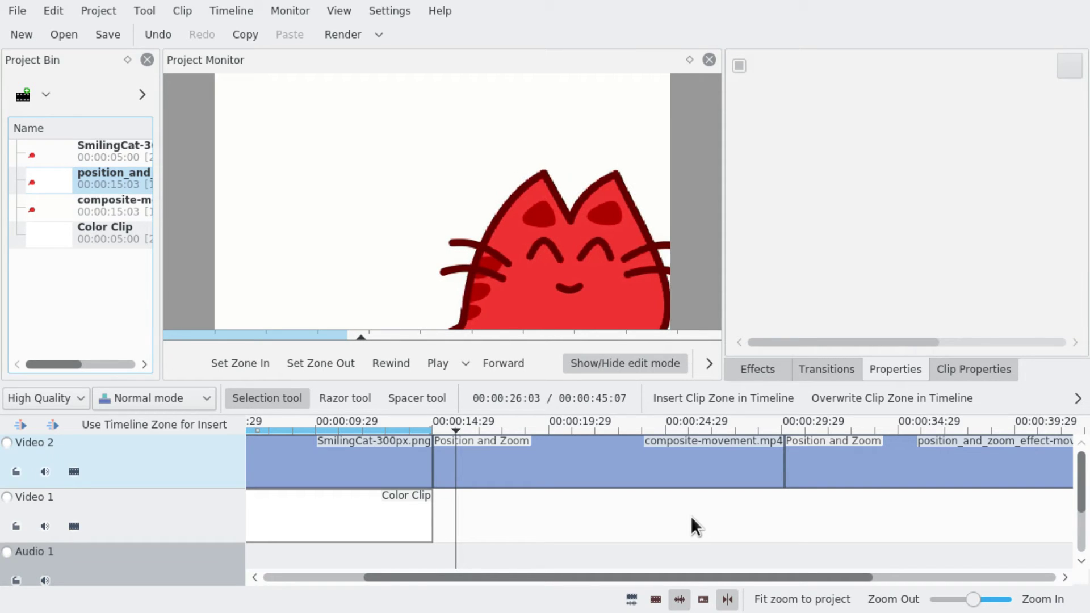
{"action": "key", "text": "Right"}
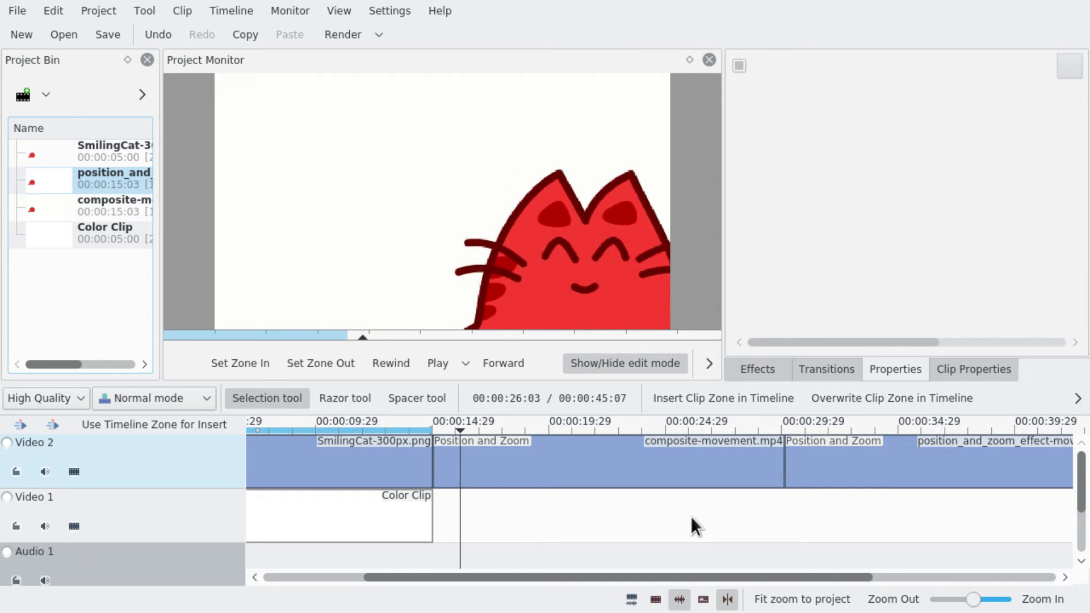
{"action": "key", "text": "Right"}
{"action": "key", "text": "Right"}
{"action": "key", "text": "Right"}
{"action": "key", "text": "Right"}
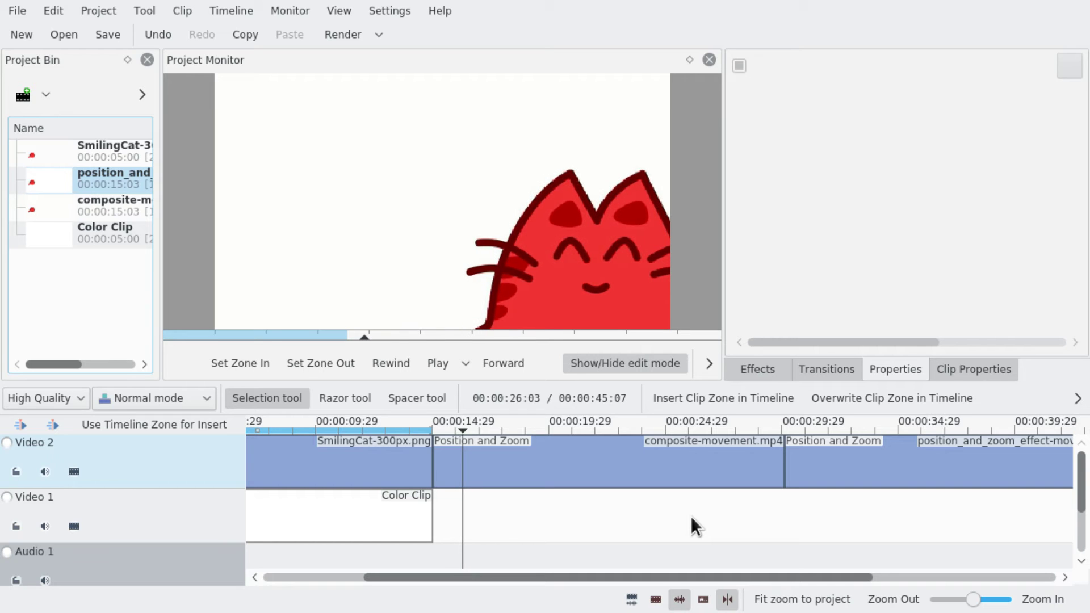
Jump to the start of position_and_zoom_effect-movement and step through it frame by frame
{"action": "left_click", "coordinate": [805, 430]}
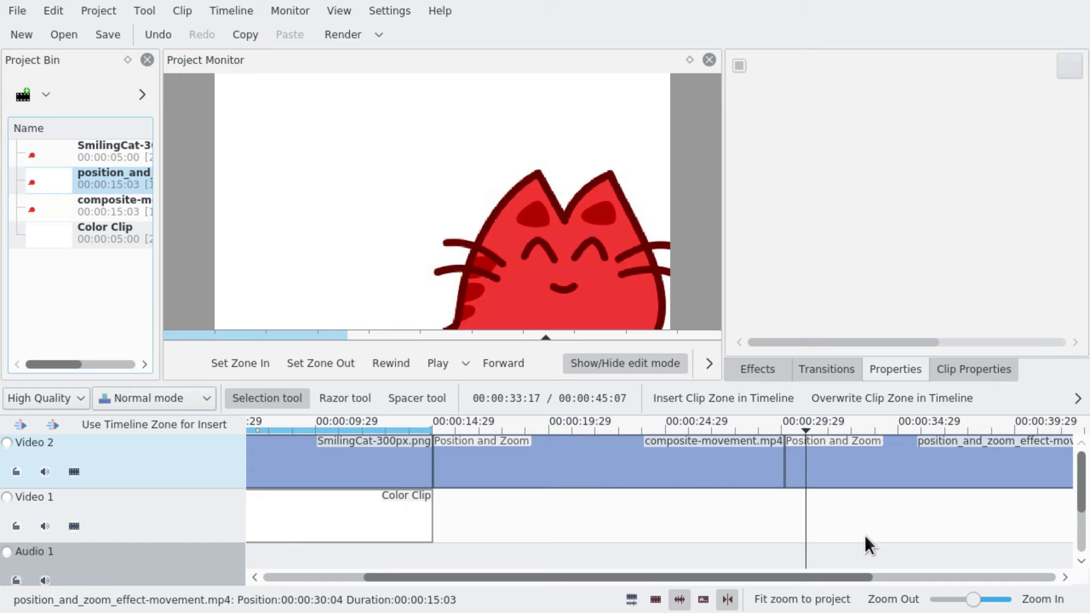
{"action": "left_click", "coordinate": [789, 422]}
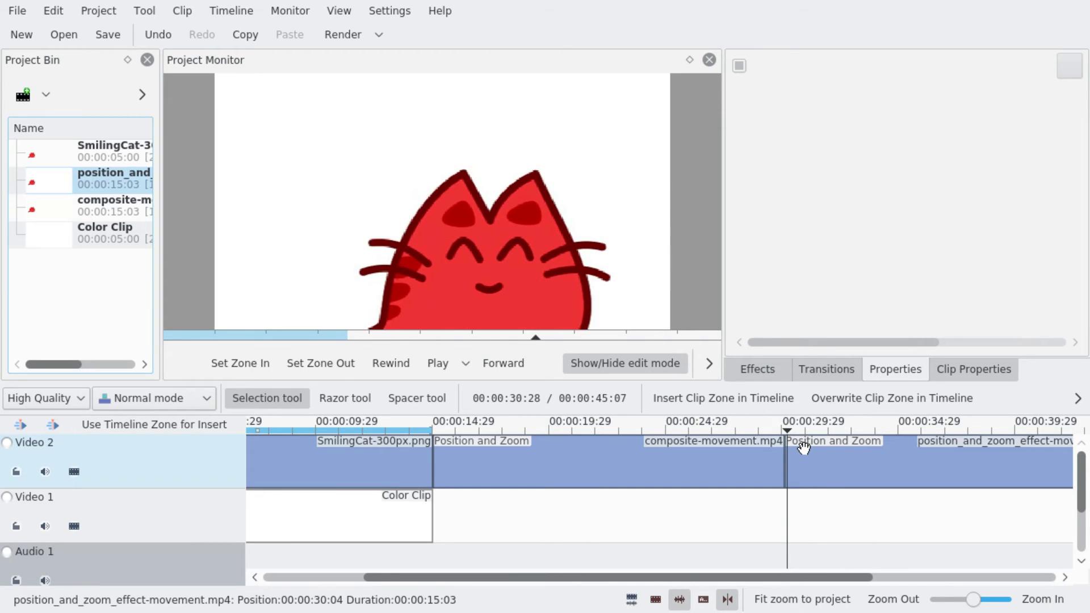
{"action": "key", "text": "Right"}
{"action": "key", "text": "Right"}
{"action": "key", "text": "Right"}
{"action": "key", "text": "Right"}
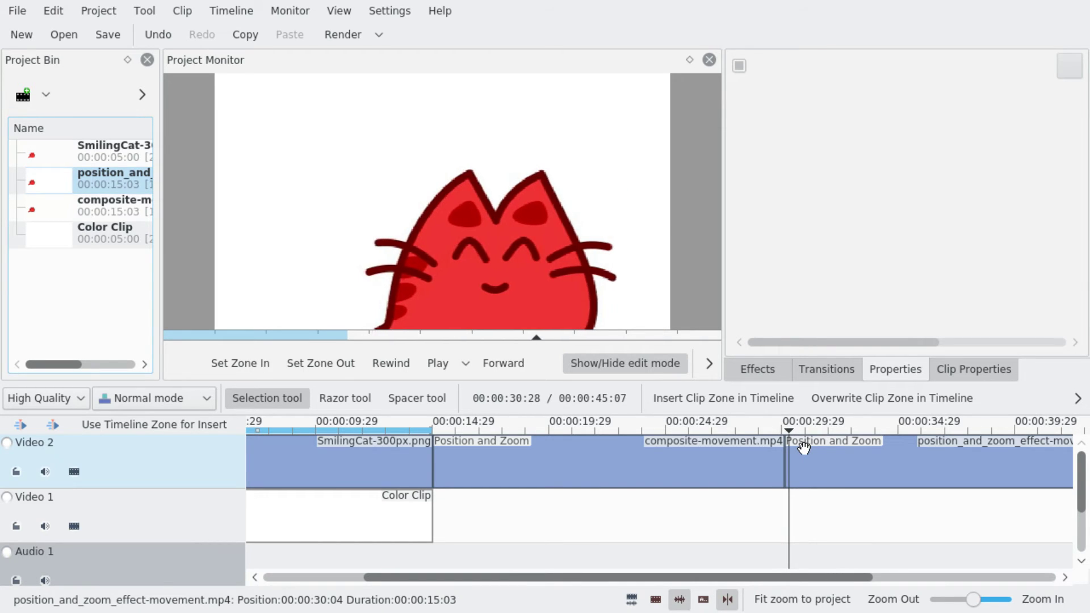
{"action": "key", "text": "Right"}
{"action": "key", "text": "Right"}
{"action": "key", "text": "Right"}
{"action": "key", "text": "Right"}
{"action": "key", "text": "Right"}
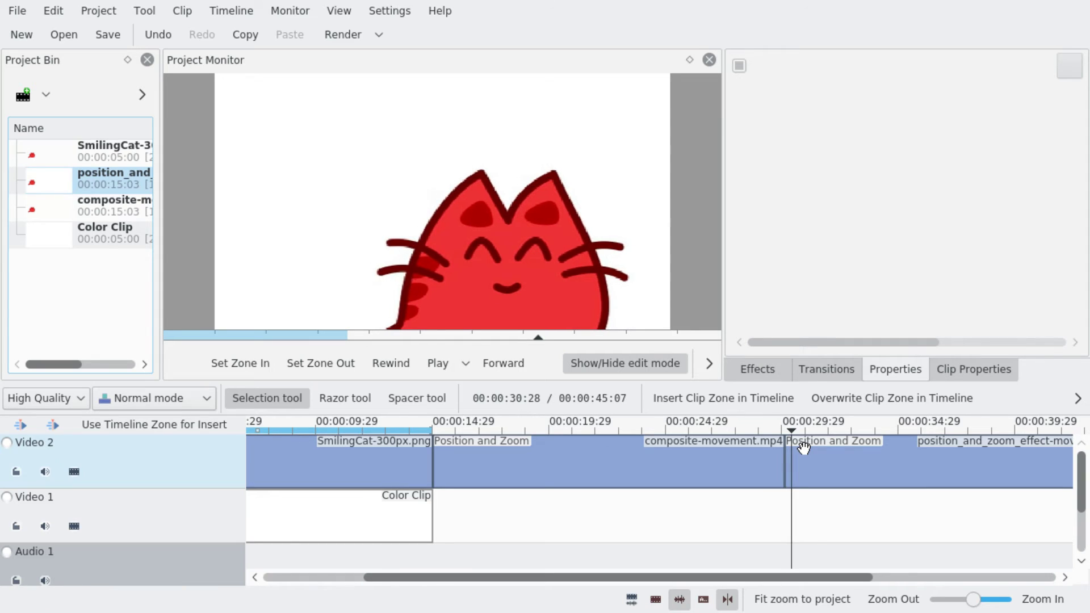
{"action": "key", "text": "Right"}
{"action": "key", "text": "Right"}
{"action": "key", "text": "Right"}
{"action": "key", "text": "Right"}
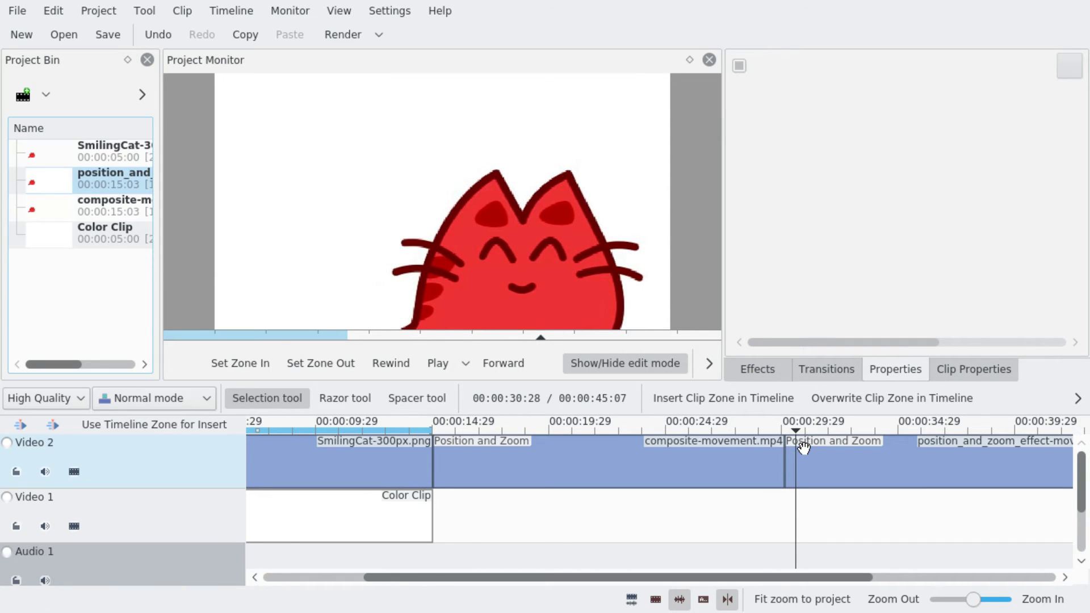
{"action": "key", "text": "Right"}
{"action": "key", "text": "Right"}
{"action": "key", "text": "Right"}
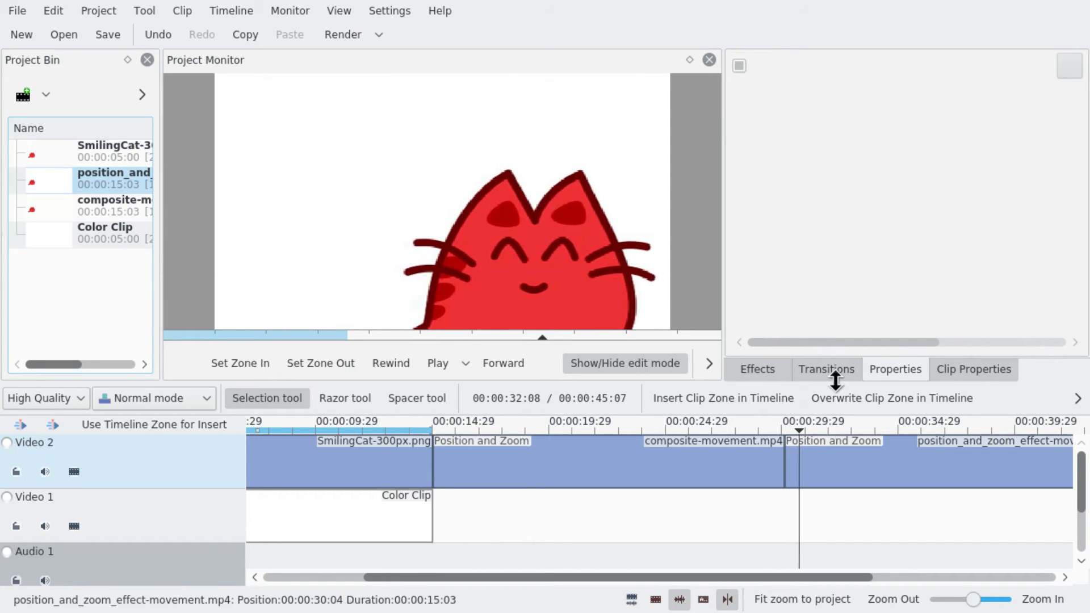
Set composite-movement.mp4's zoom size to 2000% with horizontal offset 0 and vertical alignment
{"action": "left_click", "coordinate": [756, 370]}
{"action": "left_click", "coordinate": [674, 440]}
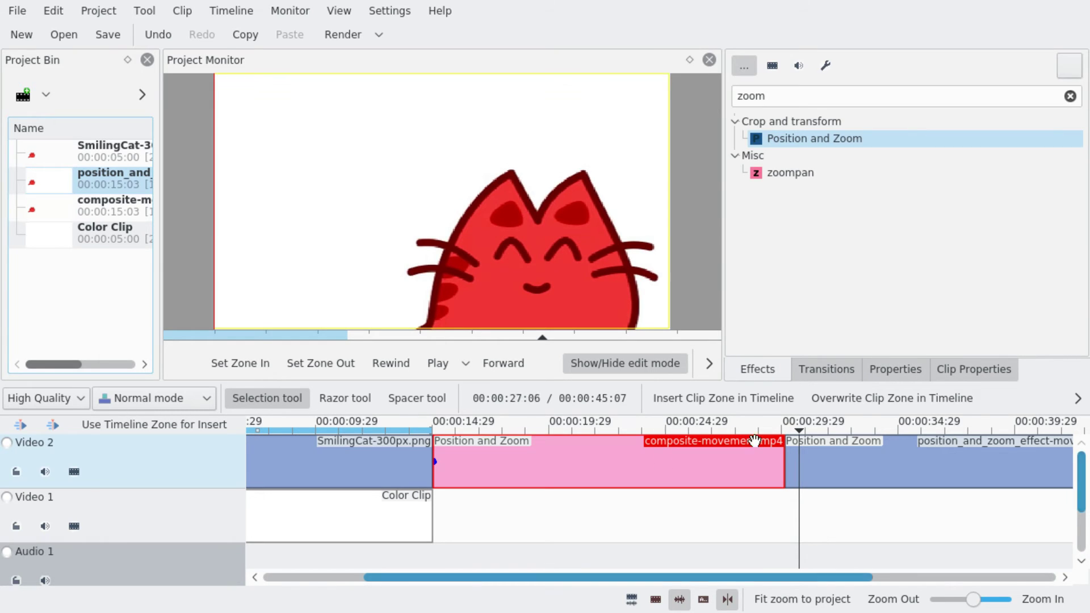
{"action": "left_click", "coordinate": [905, 374]}
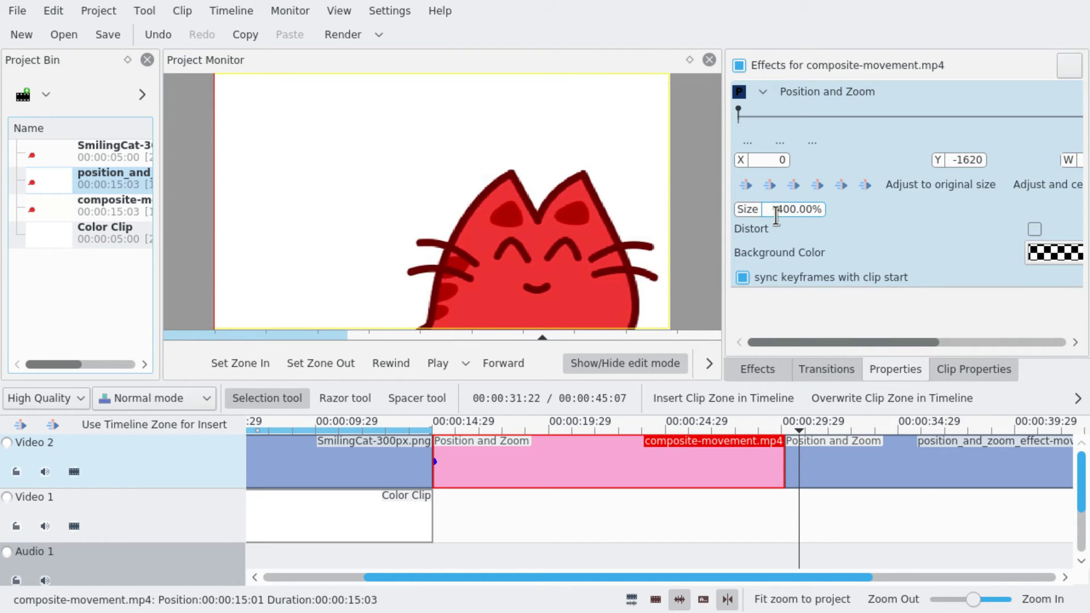
{"action": "key", "text": "BackSpace"}
{"action": "type", "text": "20"}
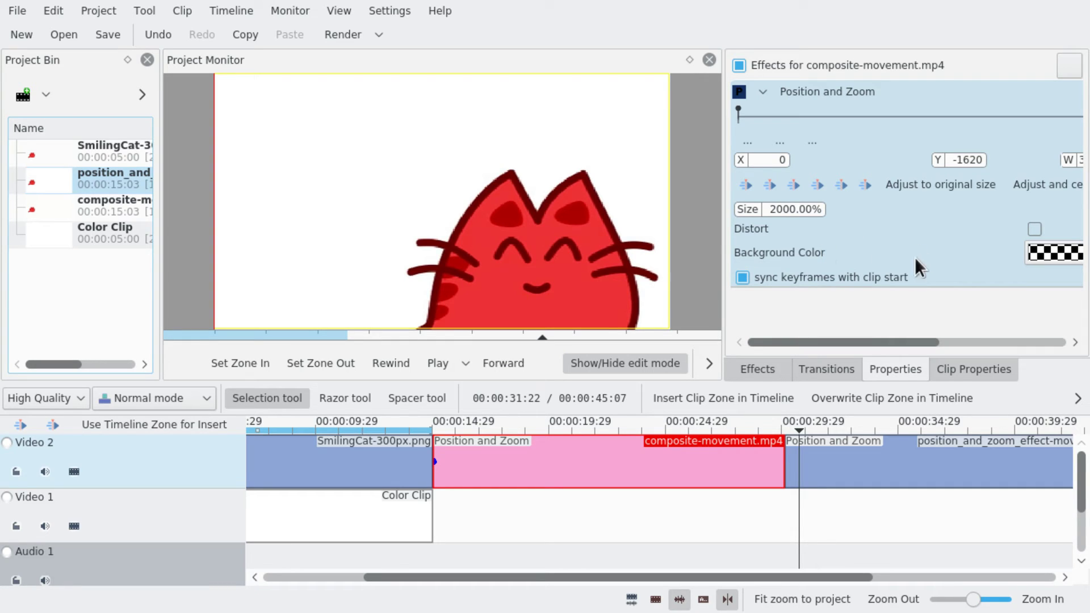
{"action": "left_click", "coordinate": [762, 178]}
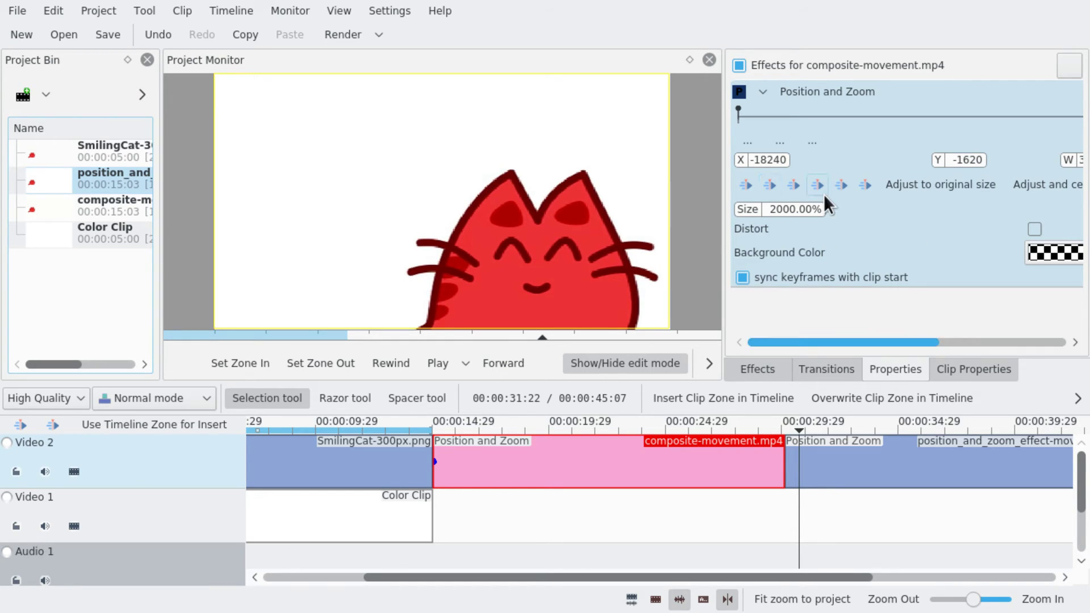
{"action": "left_click", "coordinate": [744, 179]}
{"action": "left_click", "coordinate": [843, 182]}
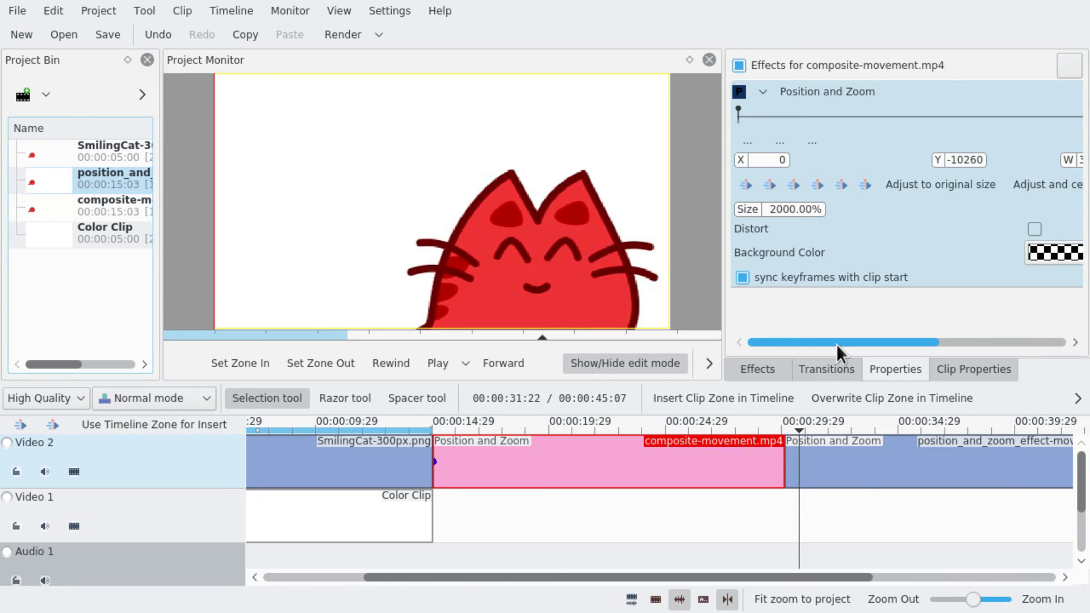
Zoom position_and_zoom_effect-movement.mp4 to 2000% at Y -10260, aligned to the left edge
{"action": "left_click", "coordinate": [855, 477]}
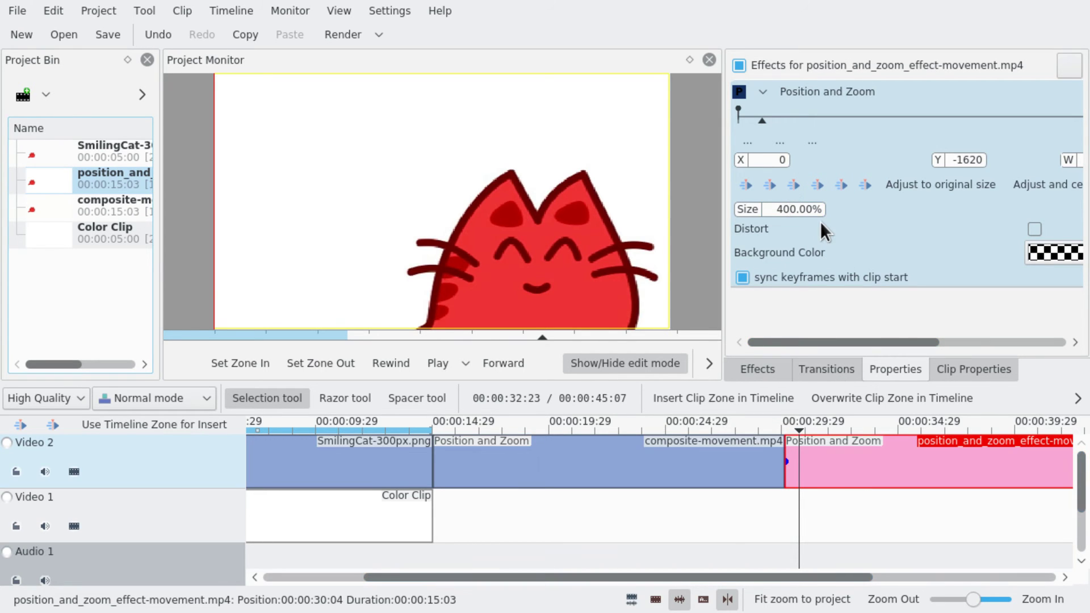
{"action": "type", "text": "2000"}
{"action": "key", "text": "Return"}
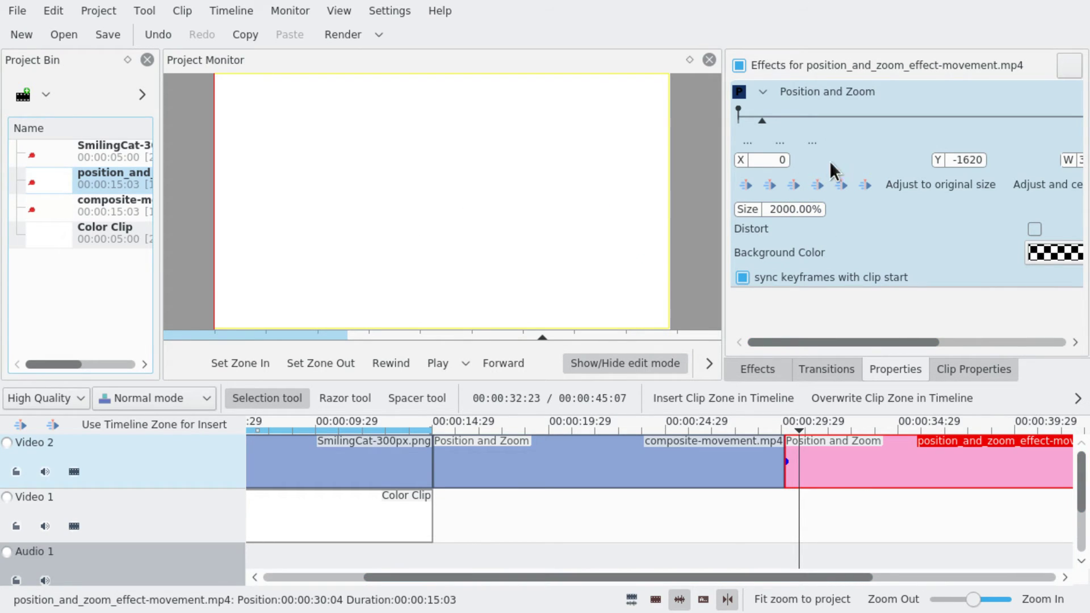
{"action": "left_click", "coordinate": [840, 184]}
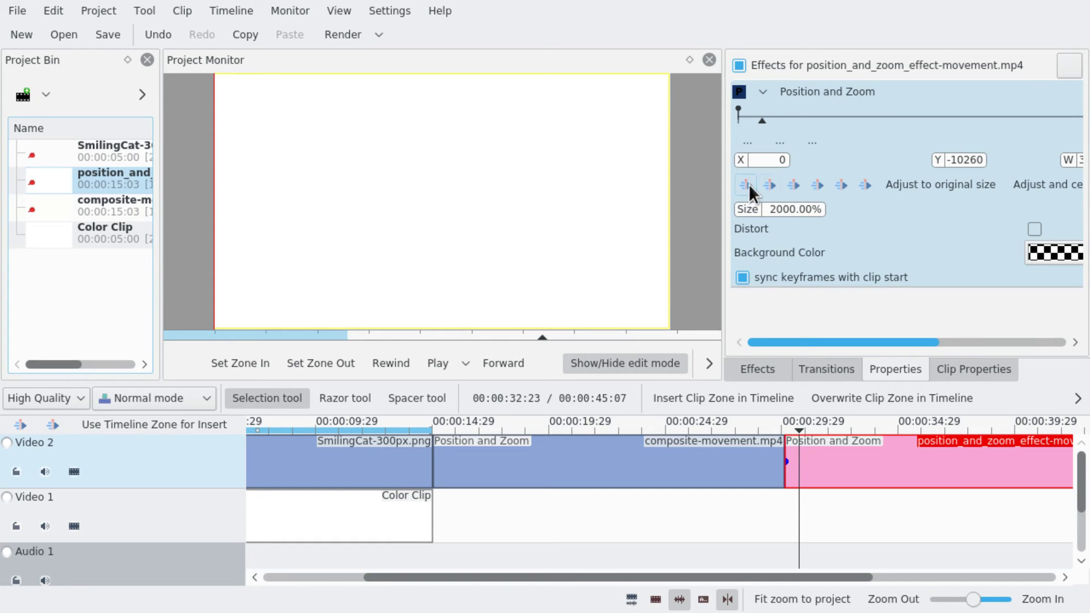
{"action": "left_click", "coordinate": [768, 187]}
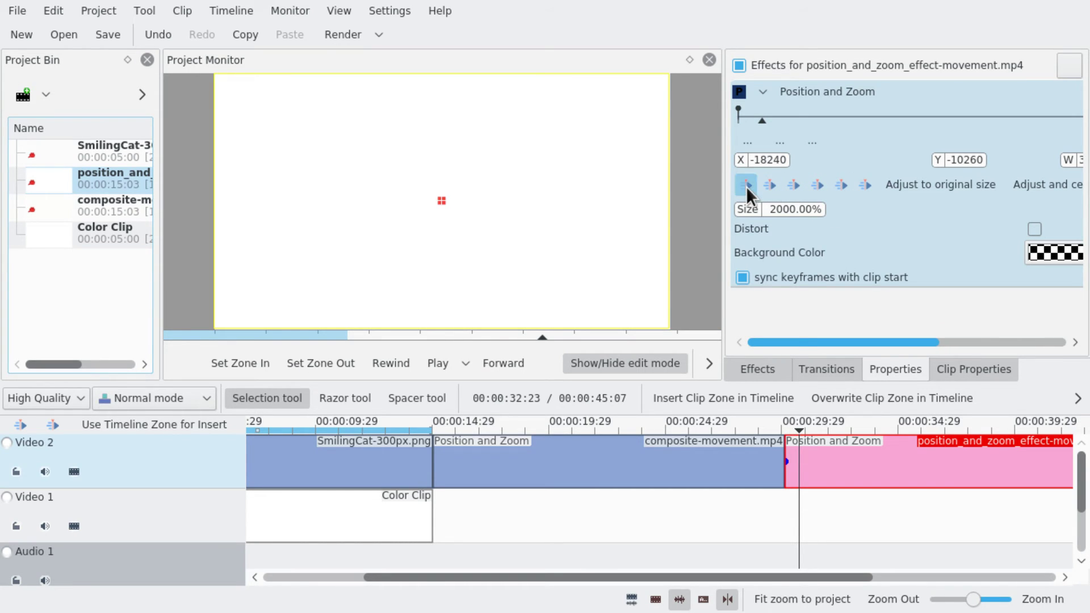
{"action": "left_click", "coordinate": [746, 186]}
{"action": "left_click", "coordinate": [740, 187]}
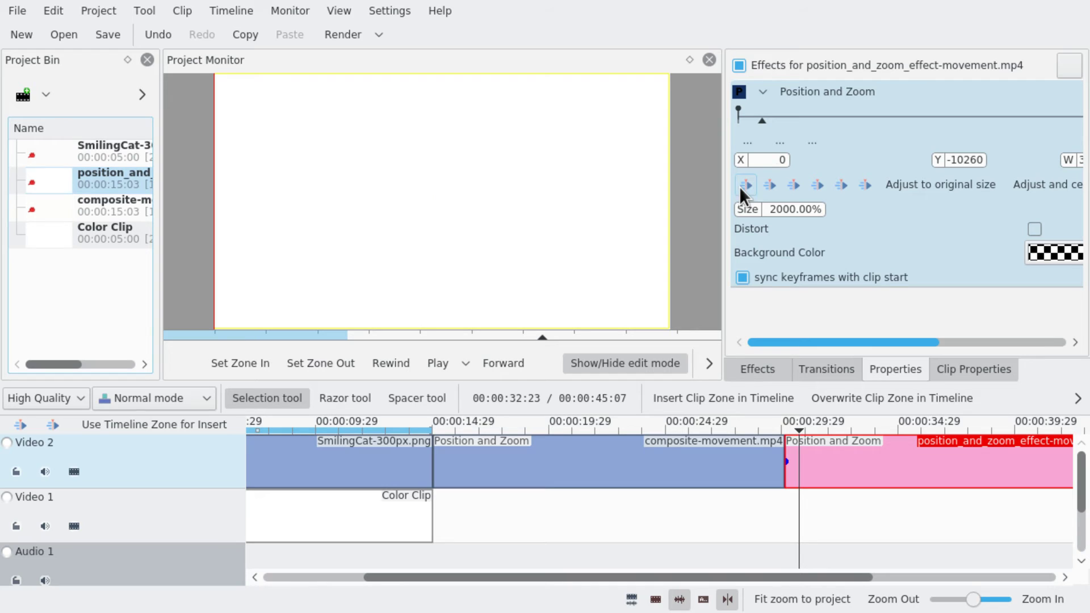
Enter an X offset of -18240 for position_and_zoom_effect-movement.mp4
{"action": "double_click", "coordinate": [770, 162]}
{"action": "type", "text": "-"}
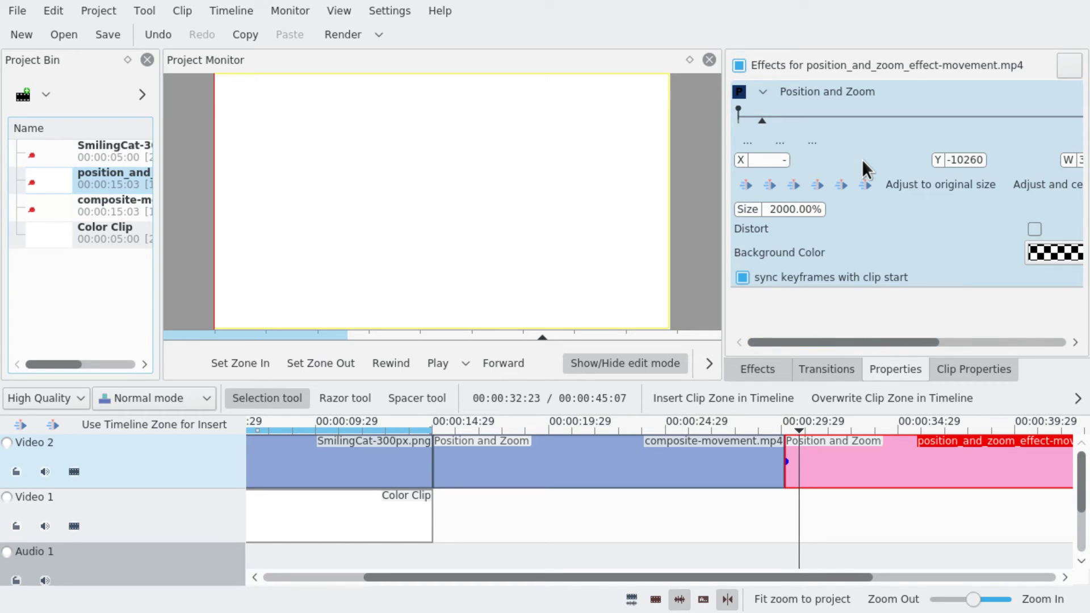
{"action": "type", "text": "10000"}
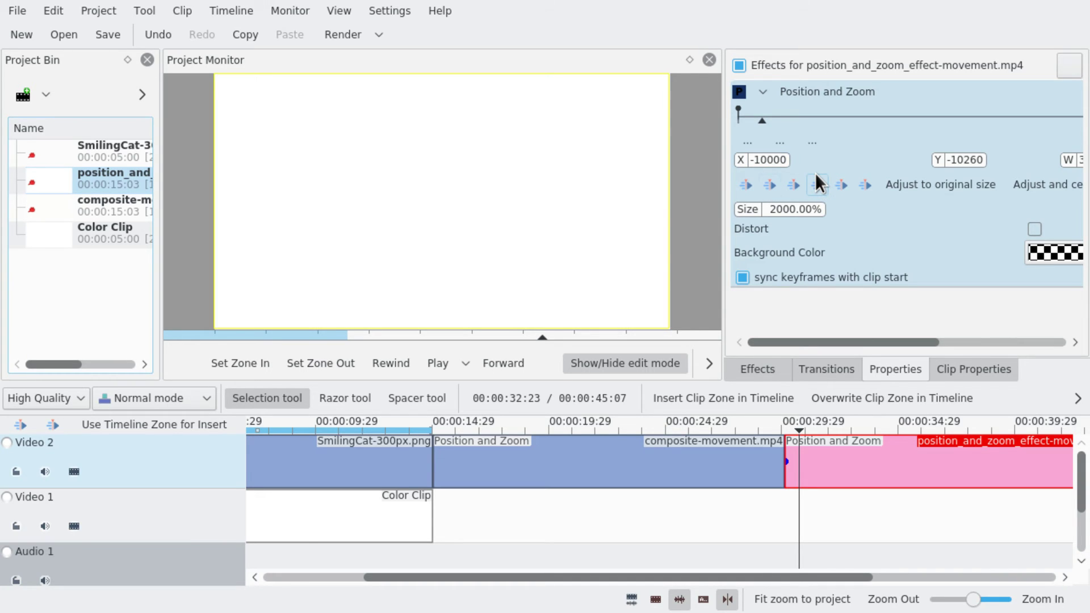
{"action": "key", "text": "BackSpace"}
{"action": "type", "text": "2"}
{"action": "key", "text": "Left"}
{"action": "key", "text": "Left"}
{"action": "key", "text": "Left"}
{"action": "key", "text": "Left"}
{"action": "key", "text": "BackSpace"}
{"action": "key", "text": "BackSpace"}
{"action": "type", "text": "1"}
Set the position_and_zoom clip's X offset to -8000
{"action": "left_click", "coordinate": [779, 185]}
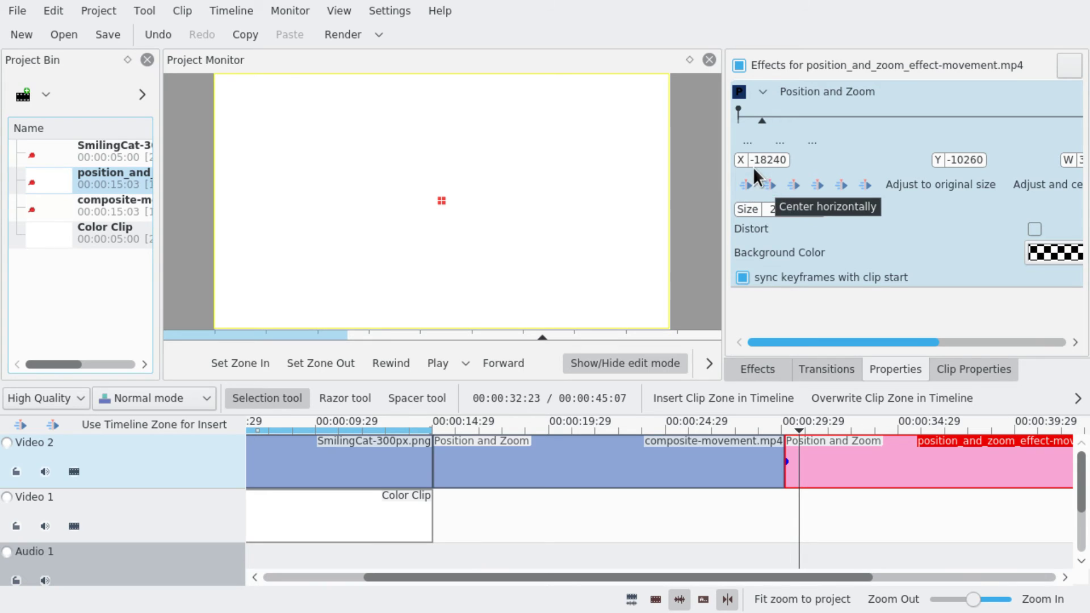
{"action": "left_click", "coordinate": [745, 186]}
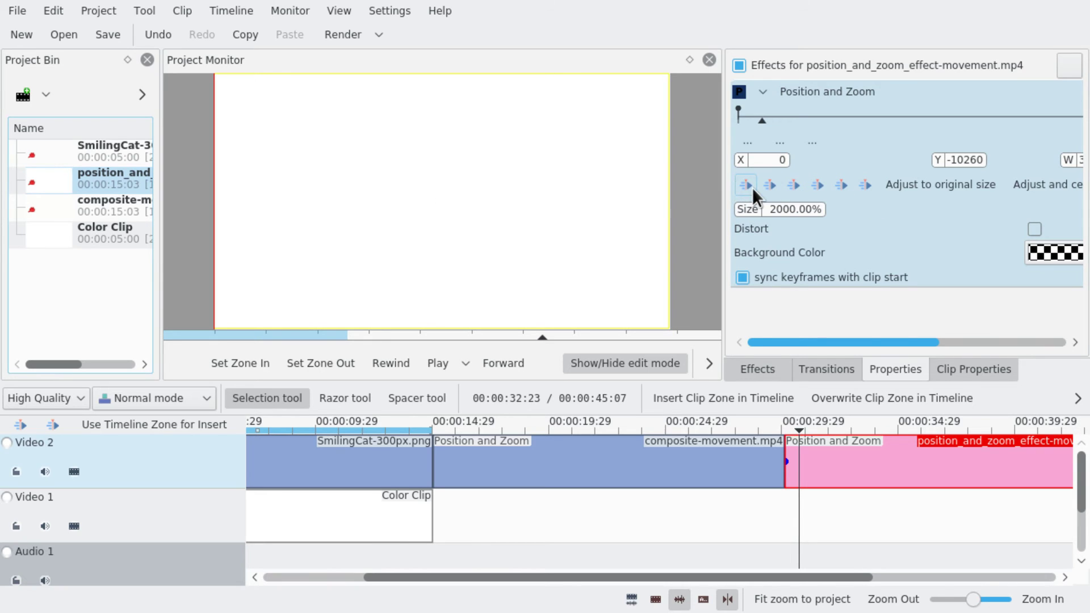
{"action": "left_click", "coordinate": [771, 187]}
{"action": "left_click", "coordinate": [737, 185]}
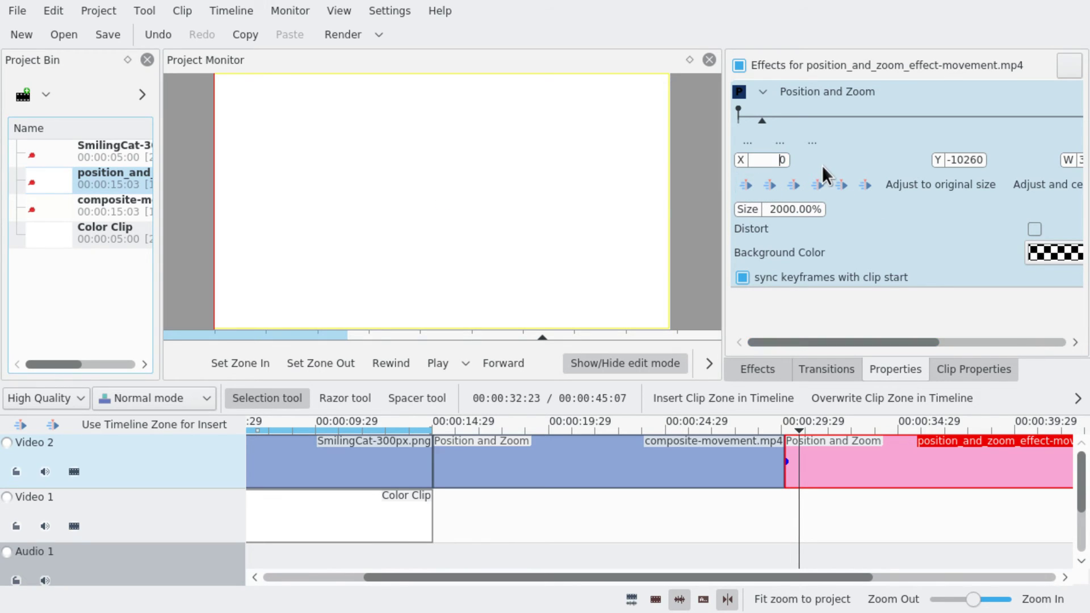
{"action": "type", "text": "-8000"}
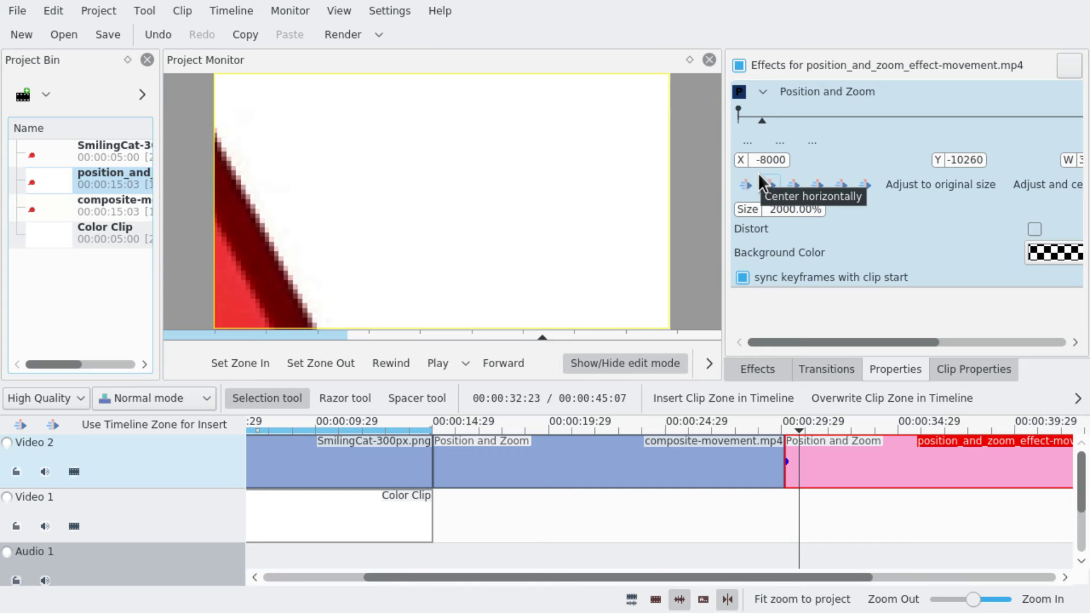
Set composite-movement.mp4's X offset to -8000 as well, then reselect it
{"action": "left_click", "coordinate": [672, 456]}
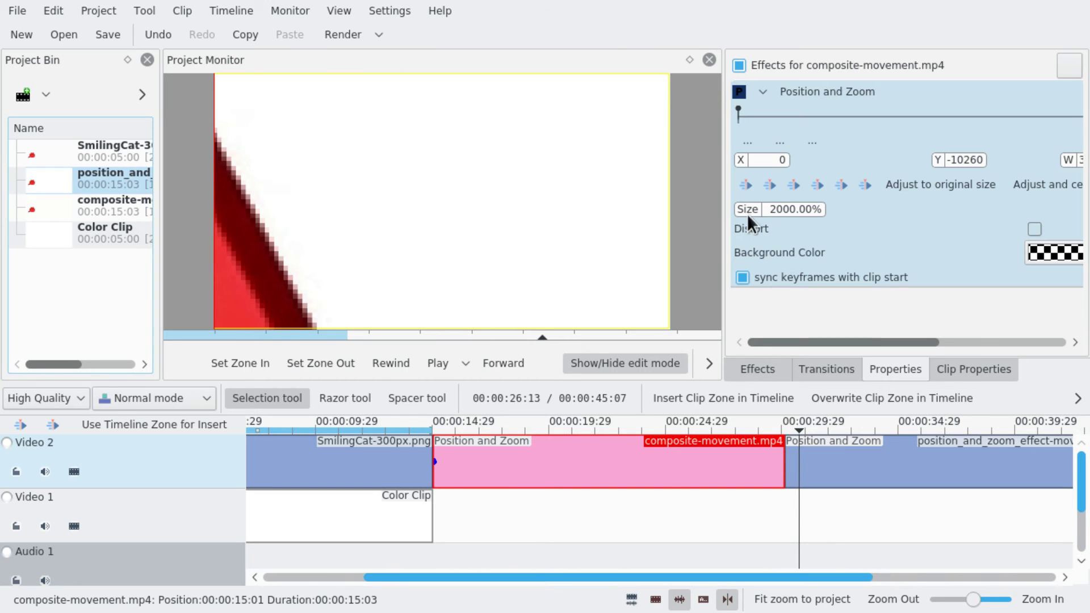
{"action": "left_click", "coordinate": [775, 161]}
{"action": "type", "text": "-8000"}
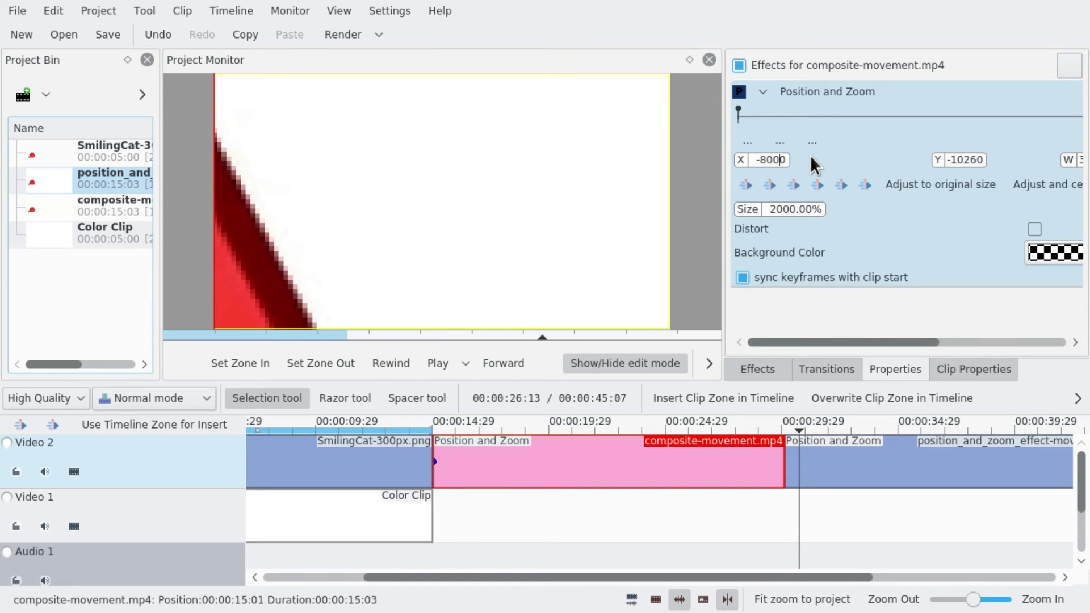
{"action": "left_click", "coordinate": [819, 460]}
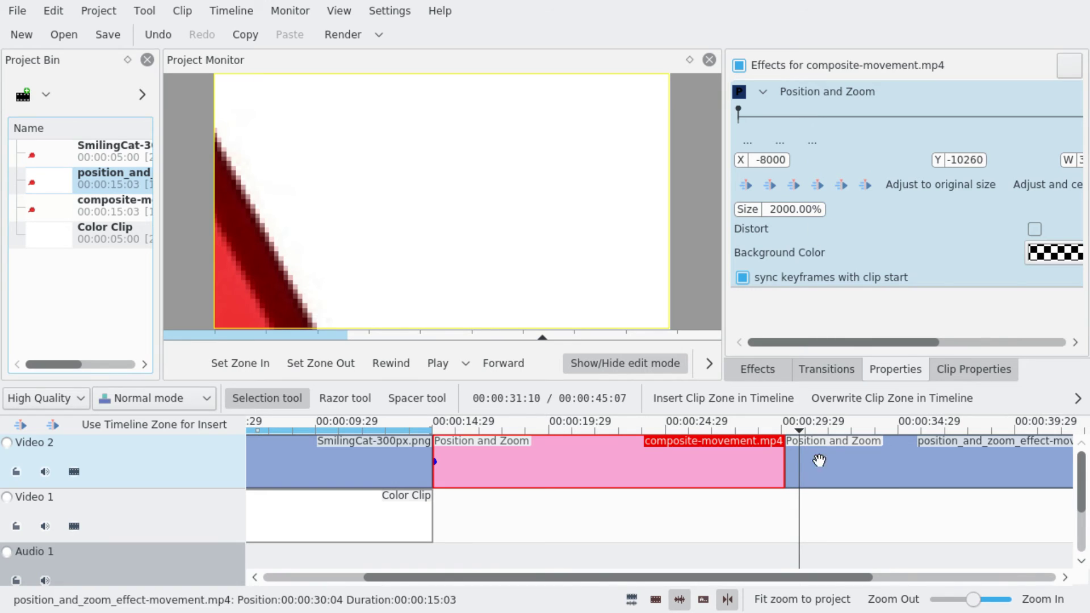
{"action": "left_click", "coordinate": [716, 462]}
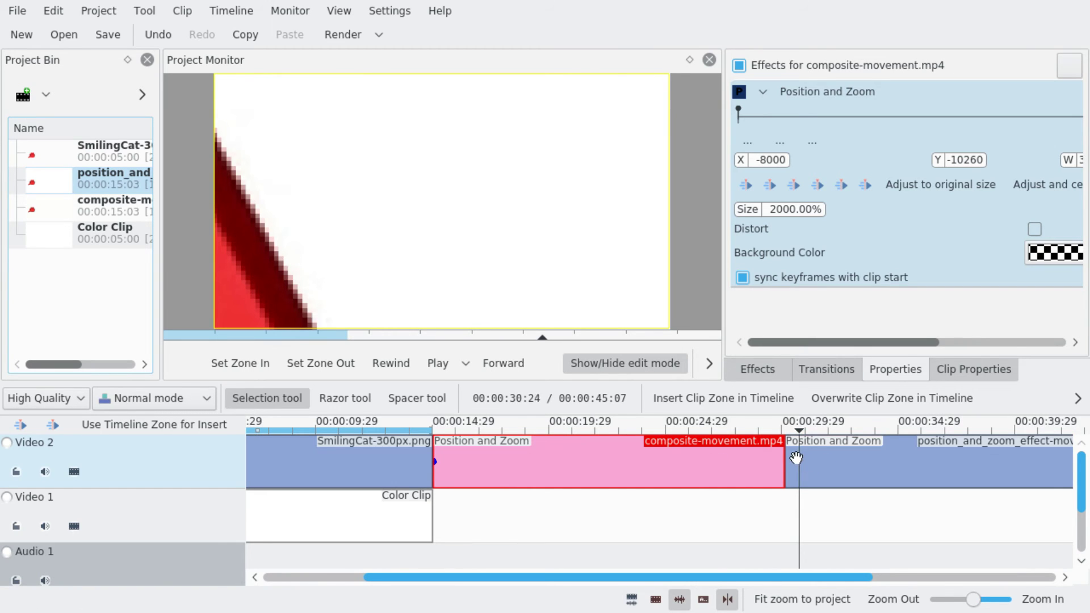
Move the playhead into position_and_zoom_effect-movement.mp4 to view the magnified ear and eye
{"action": "left_click", "coordinate": [788, 430]}
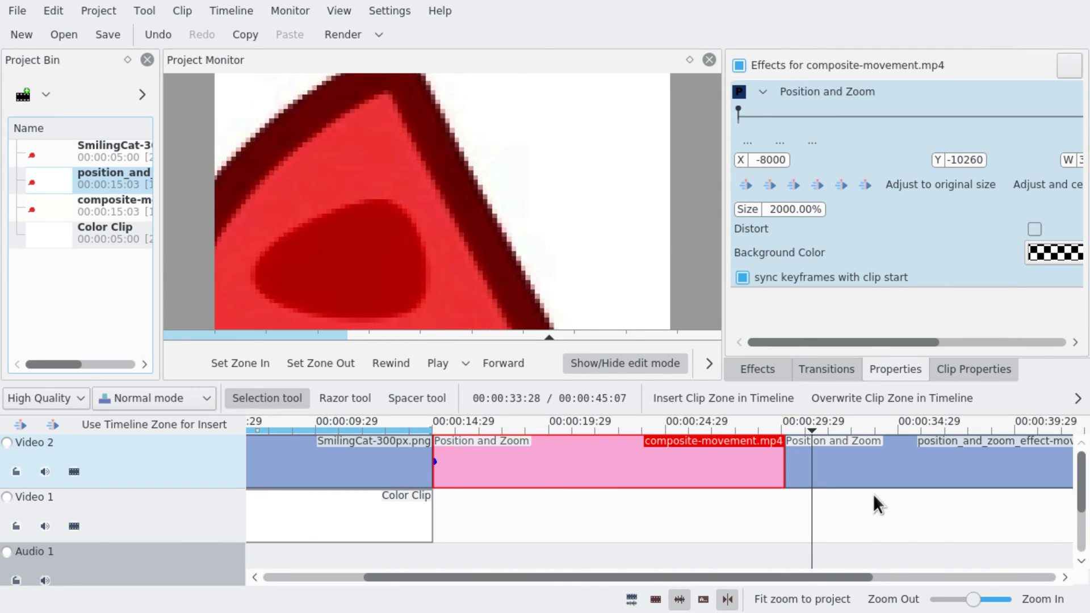
Return to composite-movement's start and step ten frames forward to check the magnified ear's motion
{"action": "left_click", "coordinate": [482, 422]}
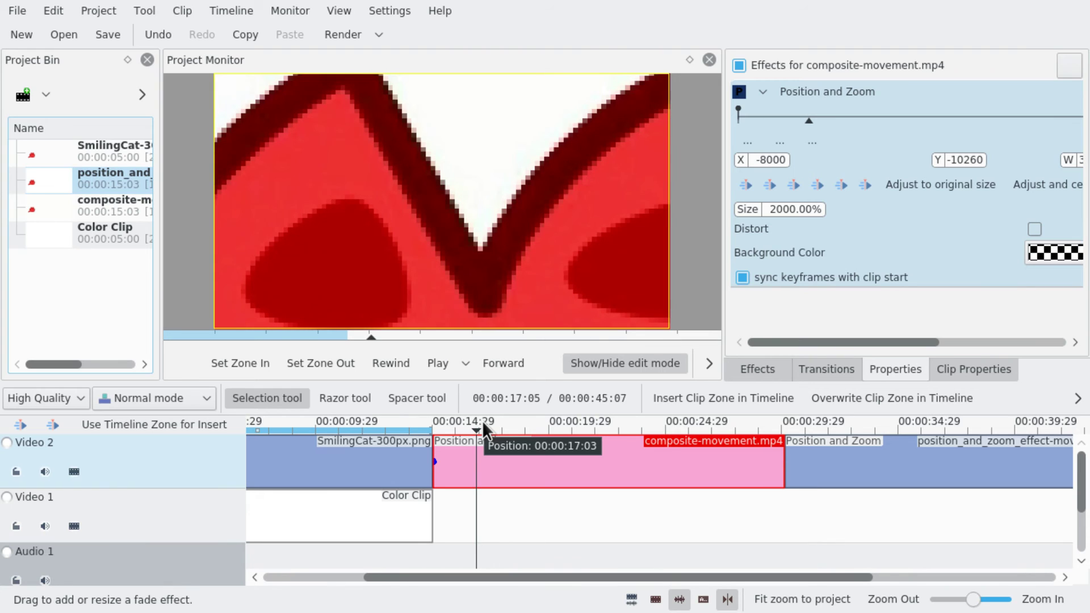
{"action": "key", "text": "Home"}
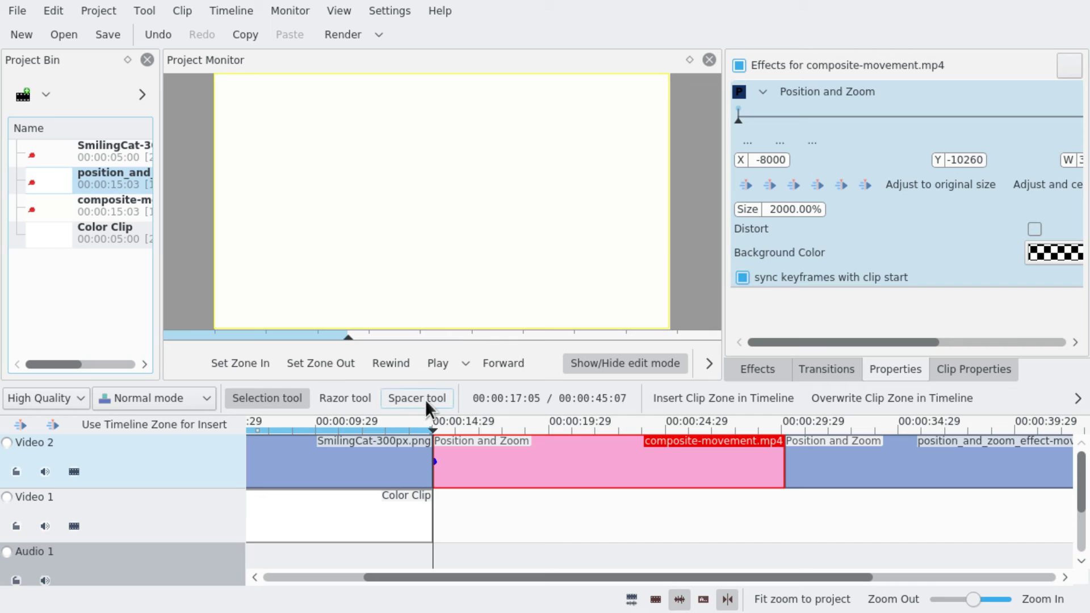
{"action": "key", "text": "Right"}
{"action": "key", "text": "Right"}
{"action": "key", "text": "Right"}
{"action": "key", "text": "Right"}
{"action": "key", "text": "Right"}
{"action": "key", "text": "Right"}
{"action": "key", "text": "Right"}
{"action": "key", "text": "Right"}
{"action": "key", "text": "Right"}
{"action": "key", "text": "Right"}
{"action": "key", "text": "Right"}
{"action": "key", "text": "Right"}
{"action": "key", "text": "Right"}
{"action": "key", "text": "Right"}
{"action": "key", "text": "Right"}
{"action": "key", "text": "Right"}
{"action": "key", "text": "Right"}
{"action": "key", "text": "Right"}
{"action": "key", "text": "Right"}
{"action": "key", "text": "Right"}
{"action": "key", "text": "Right"}
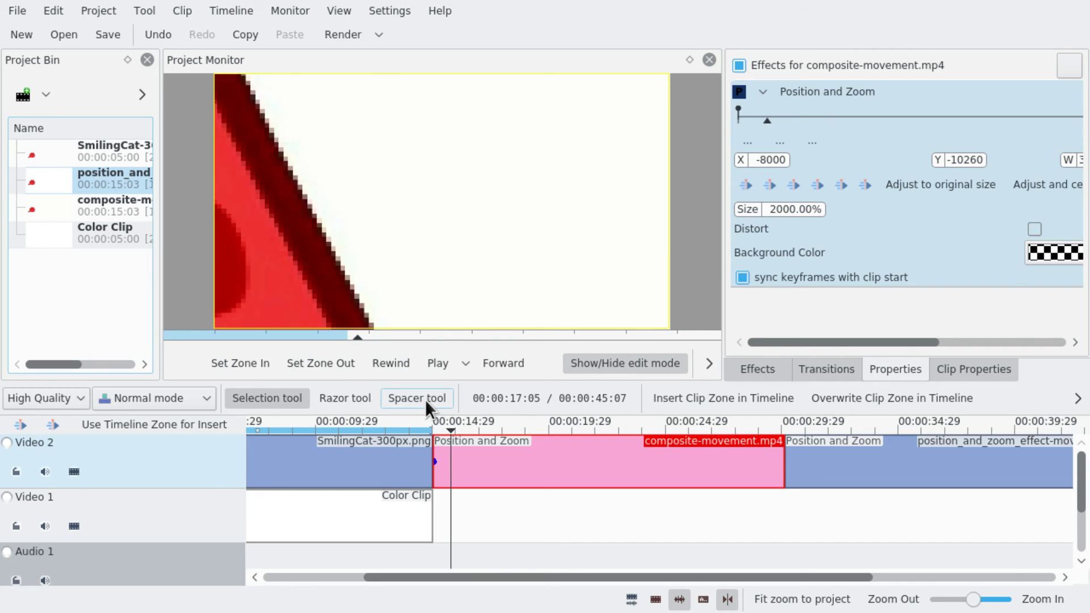
{"action": "key", "text": "Right"}
{"action": "key", "text": "Right"}
{"action": "key", "text": "Right"}
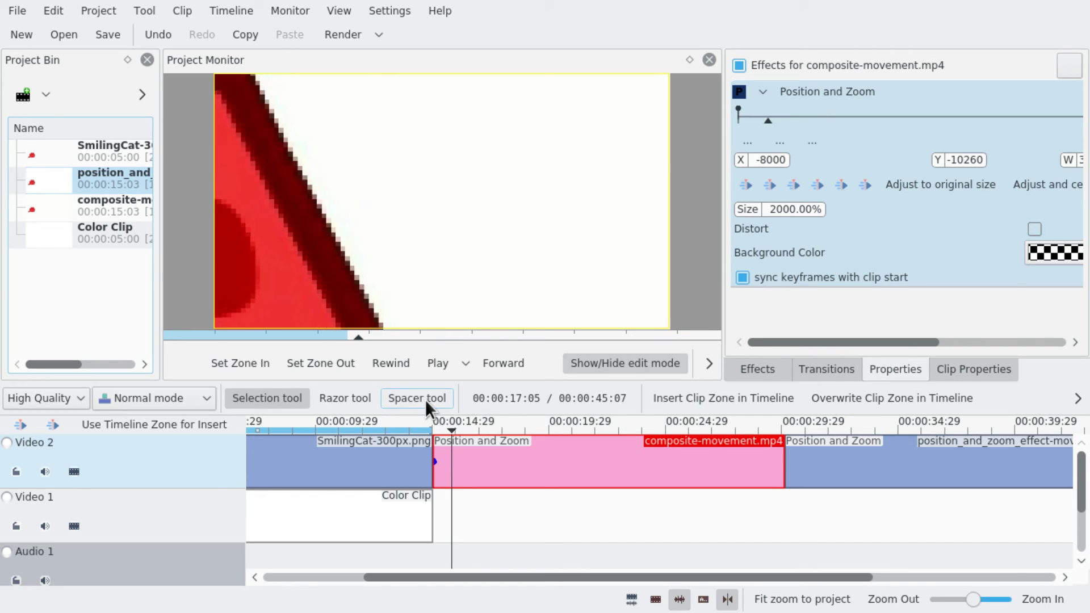
{"action": "key", "text": "Right"}
{"action": "key", "text": "Right"}
{"action": "key", "text": "Right"}
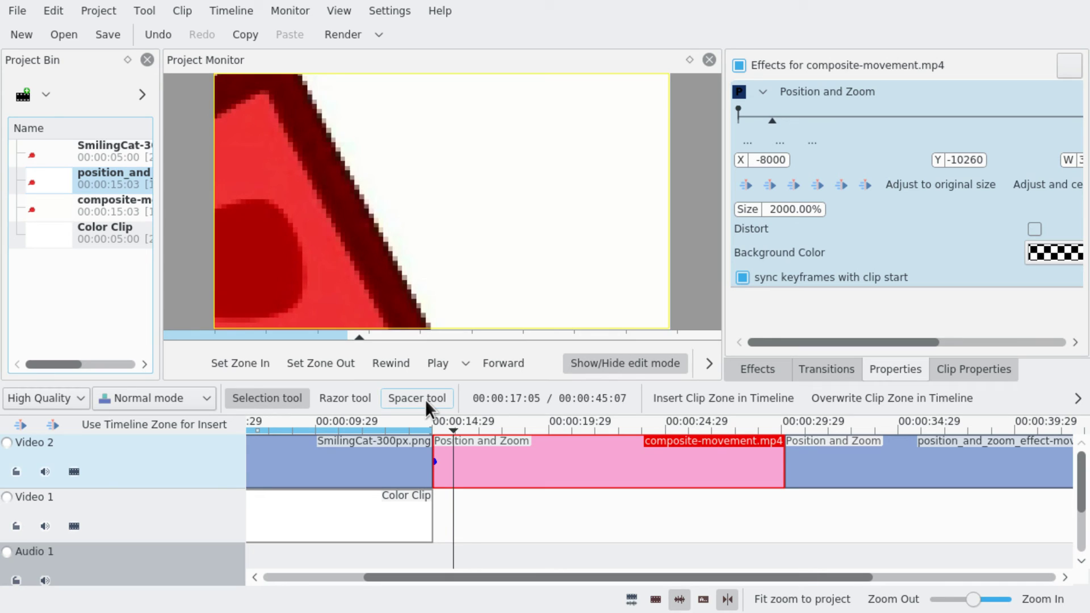
{"action": "key", "text": "Right"}
{"action": "key", "text": "Right"}
{"action": "key", "text": "Right"}
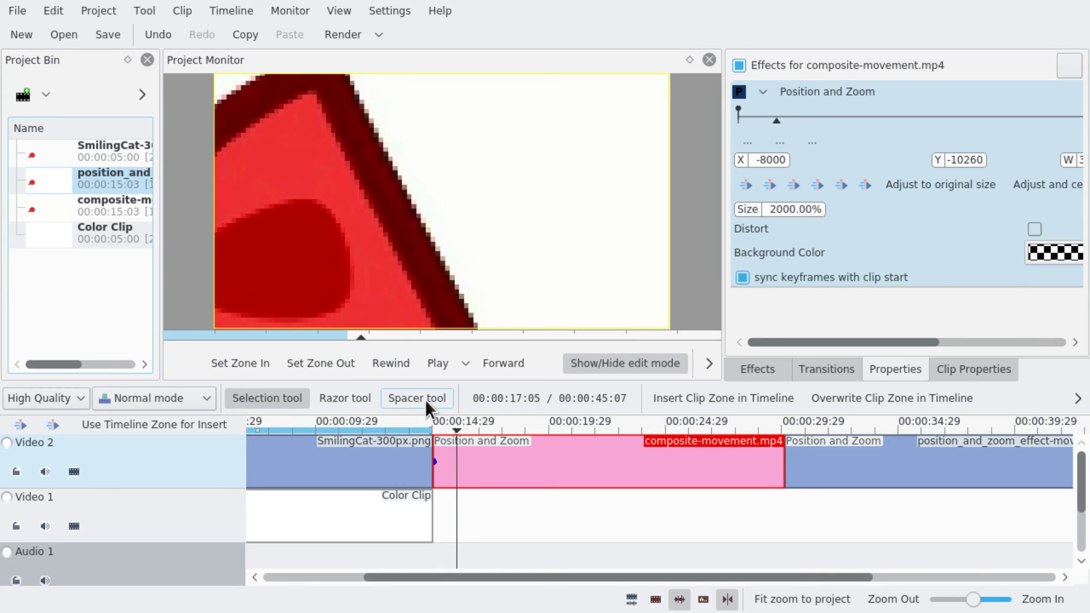
{"action": "key", "text": "Right"}
{"action": "key", "text": "Right"}
{"action": "key", "text": "Right"}
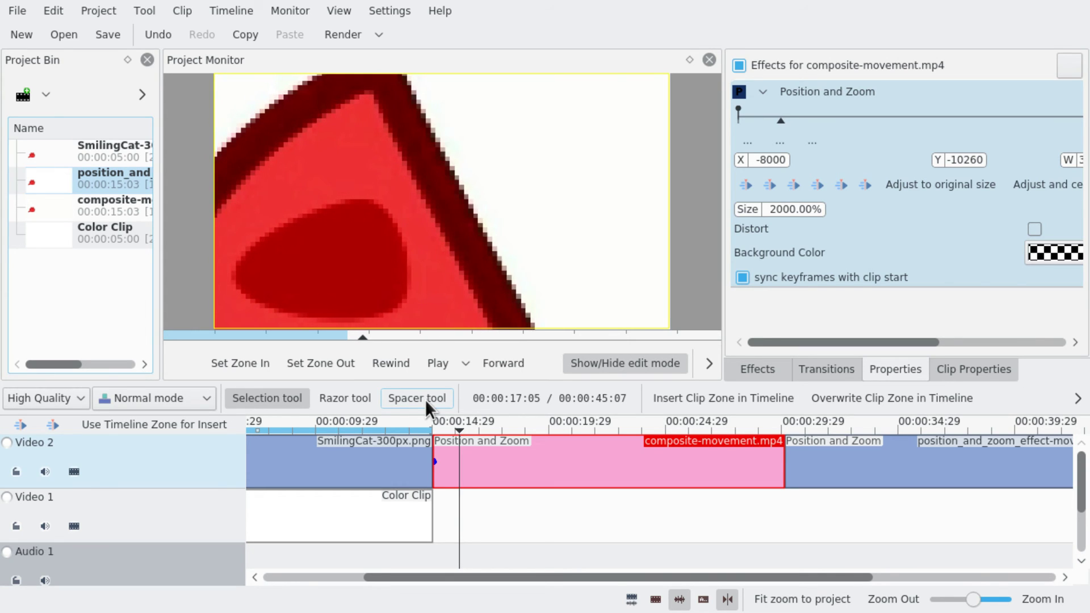
{"action": "key", "text": "Right"}
{"action": "key", "text": "Right"}
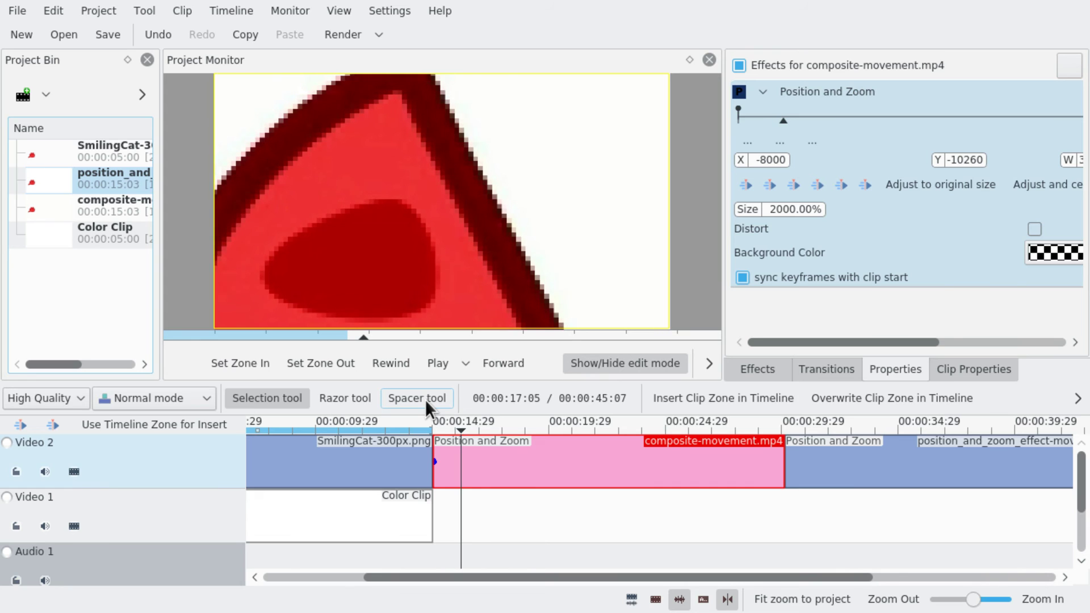
{"action": "key", "text": "Right"}
{"action": "key", "text": "Right"}
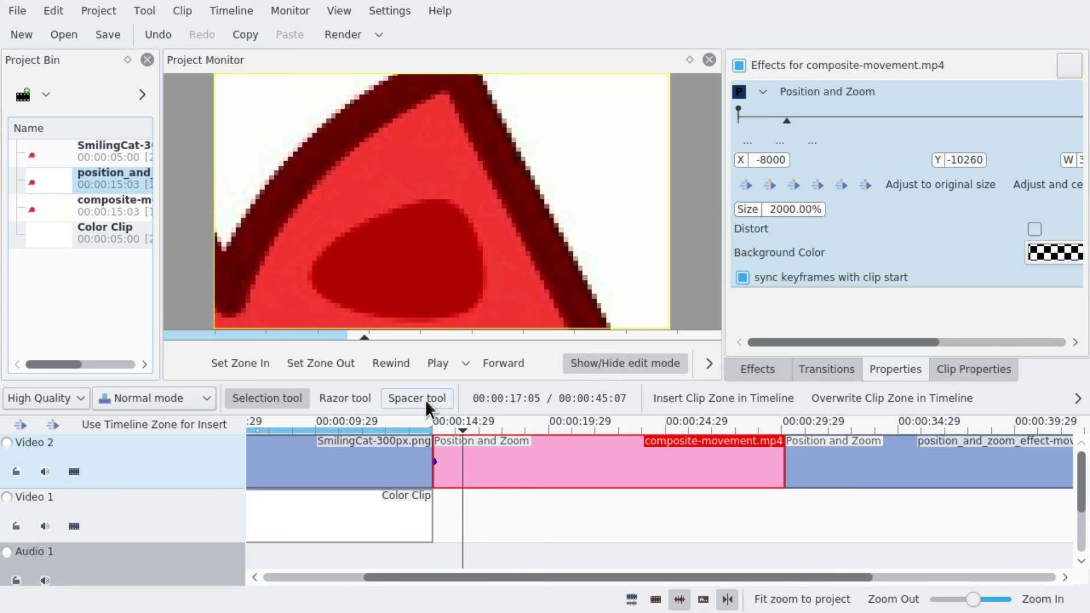
{"action": "key", "text": "Right"}
{"action": "key", "text": "Right"}
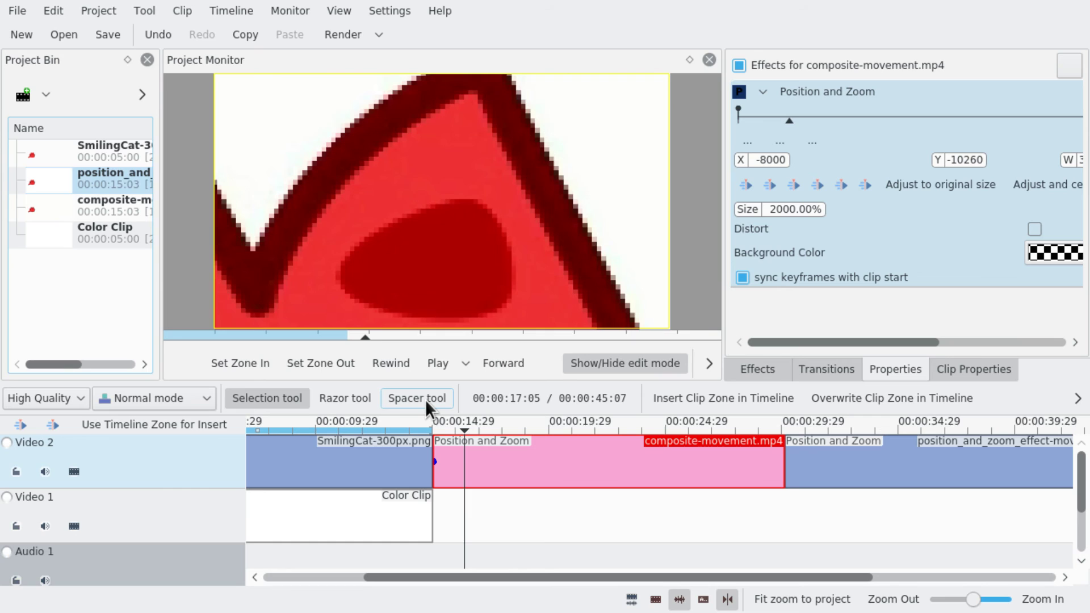
{"action": "key", "text": "Right"}
{"action": "key", "text": "Right"}
{"action": "key", "text": "Right"}
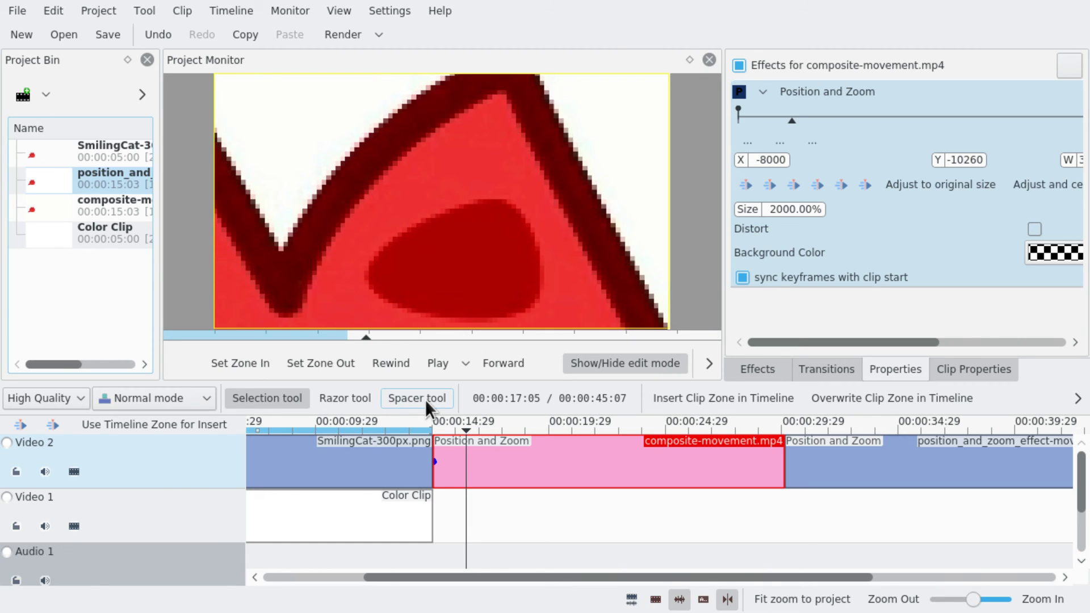
{"action": "key", "text": "Right"}
{"action": "key", "text": "Right"}
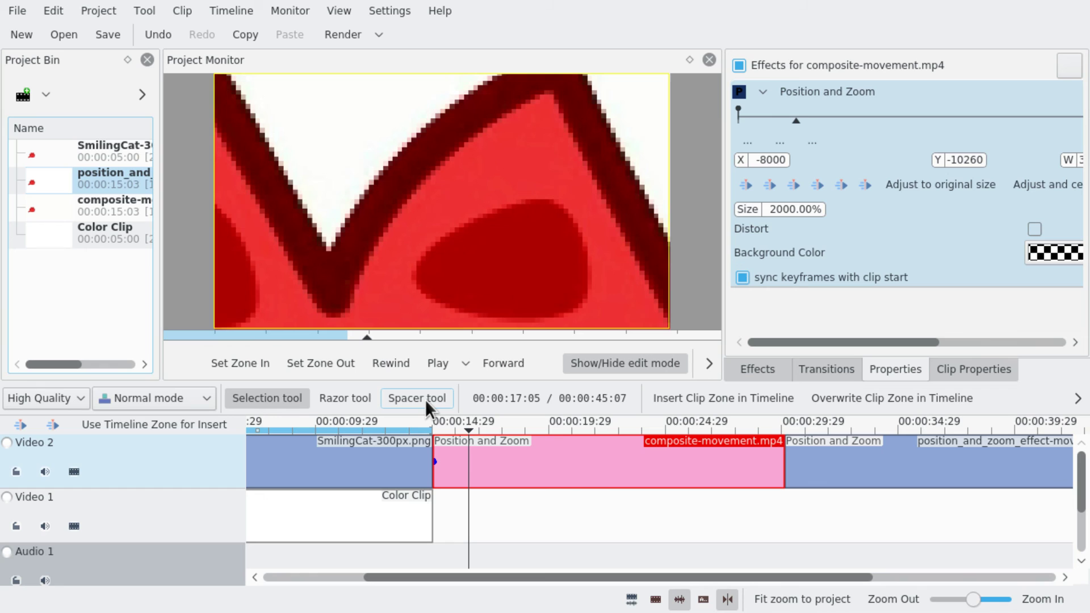
{"action": "left_click", "coordinate": [338, 29]}
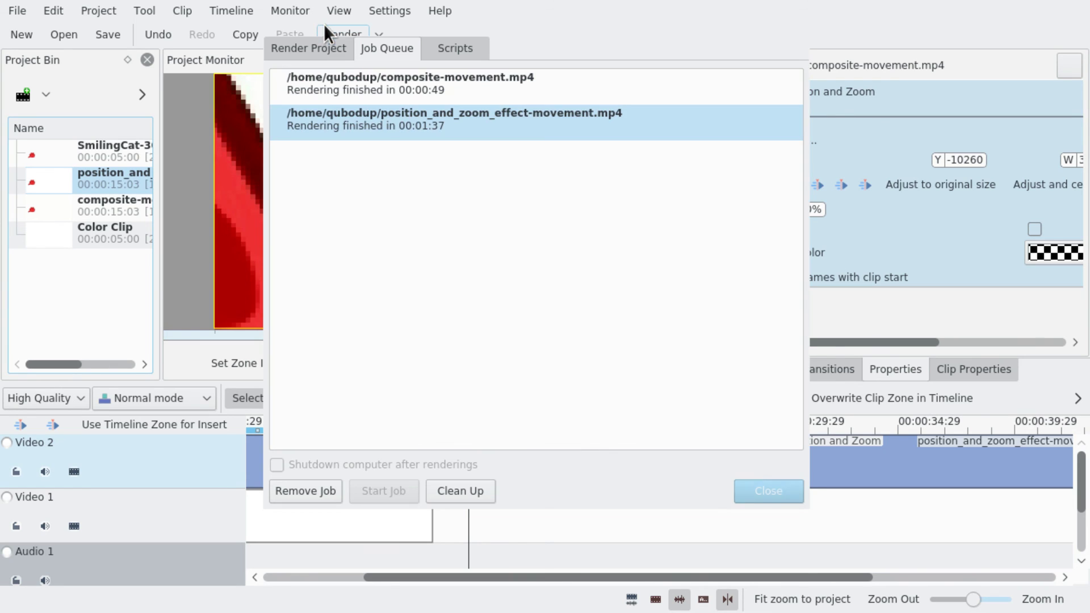
{"action": "left_click", "coordinate": [429, 137]}
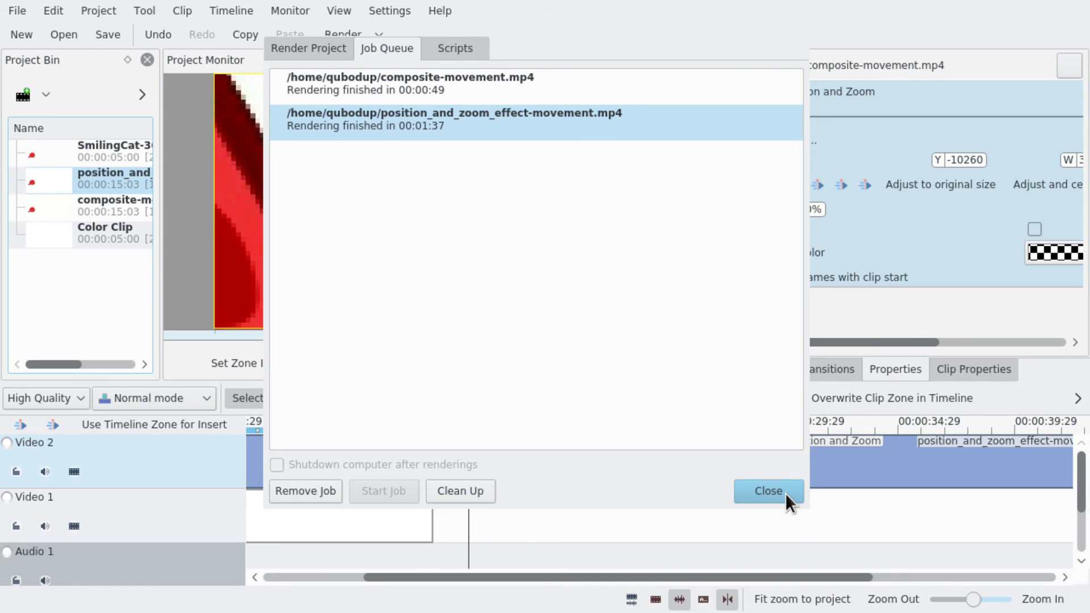
{"action": "left_click", "coordinate": [768, 491]}
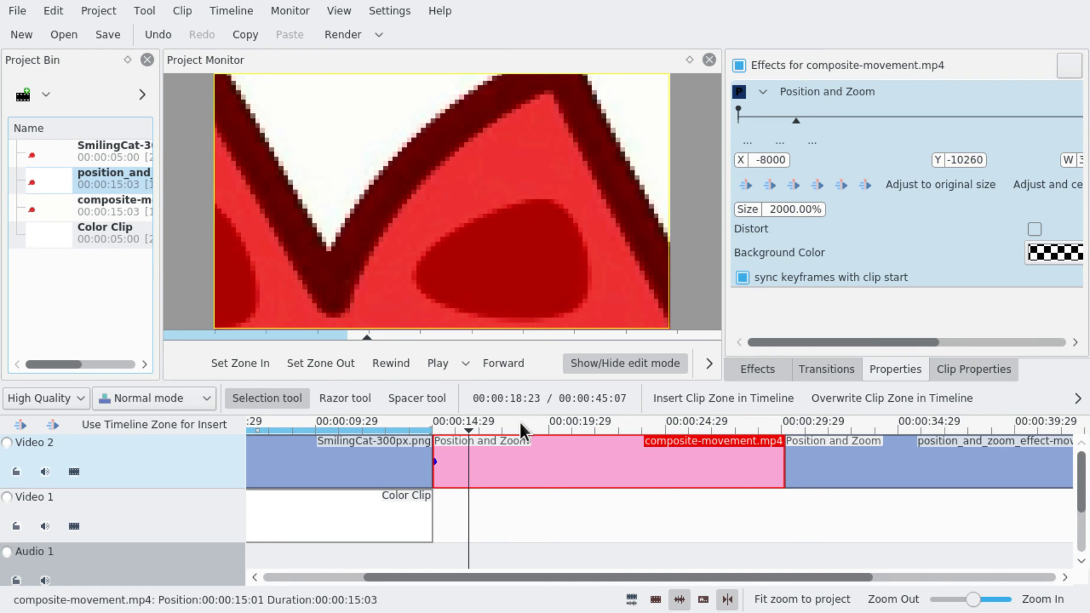